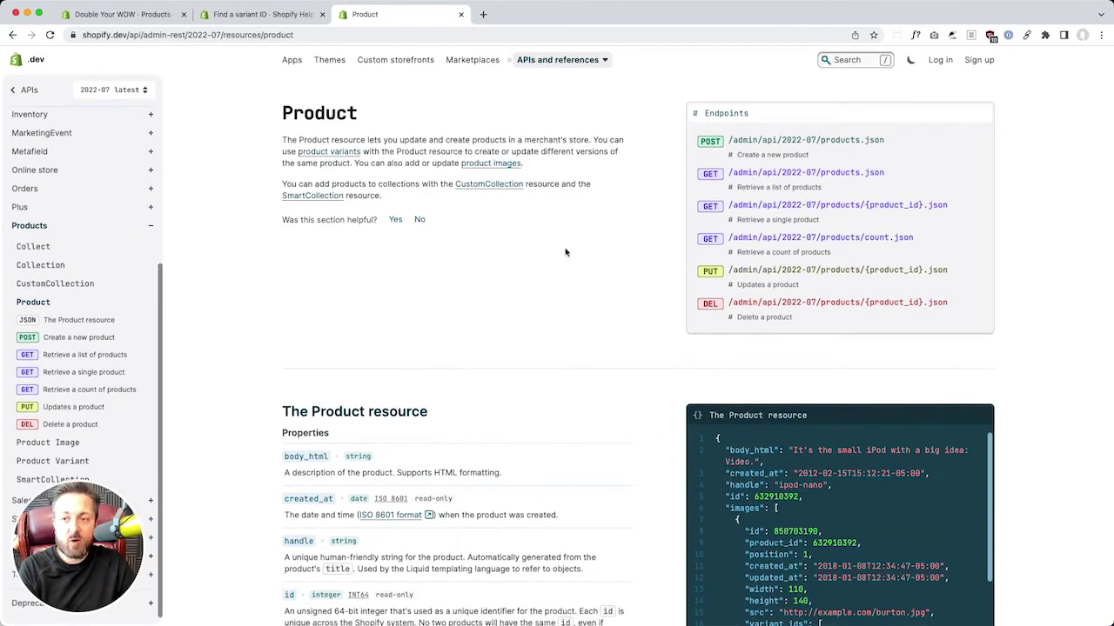
- Close the Product API reference and 'Find a variant ID' help tabs to reach the admin Products list
{"action": "left_click", "coordinate": [461, 14]}
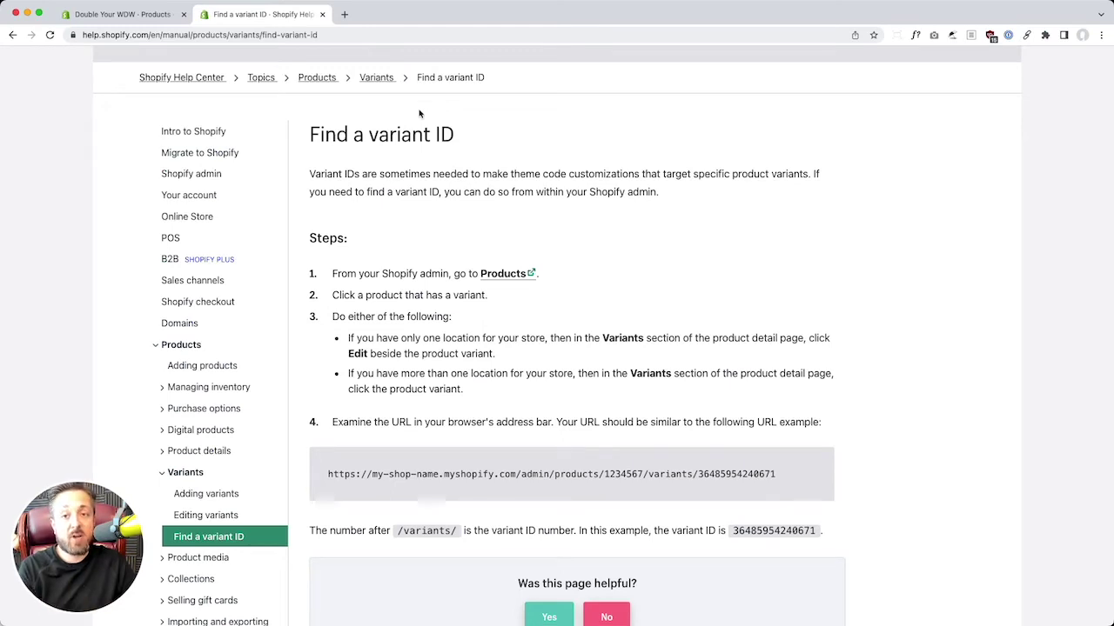
{"action": "left_click", "coordinate": [323, 15]}
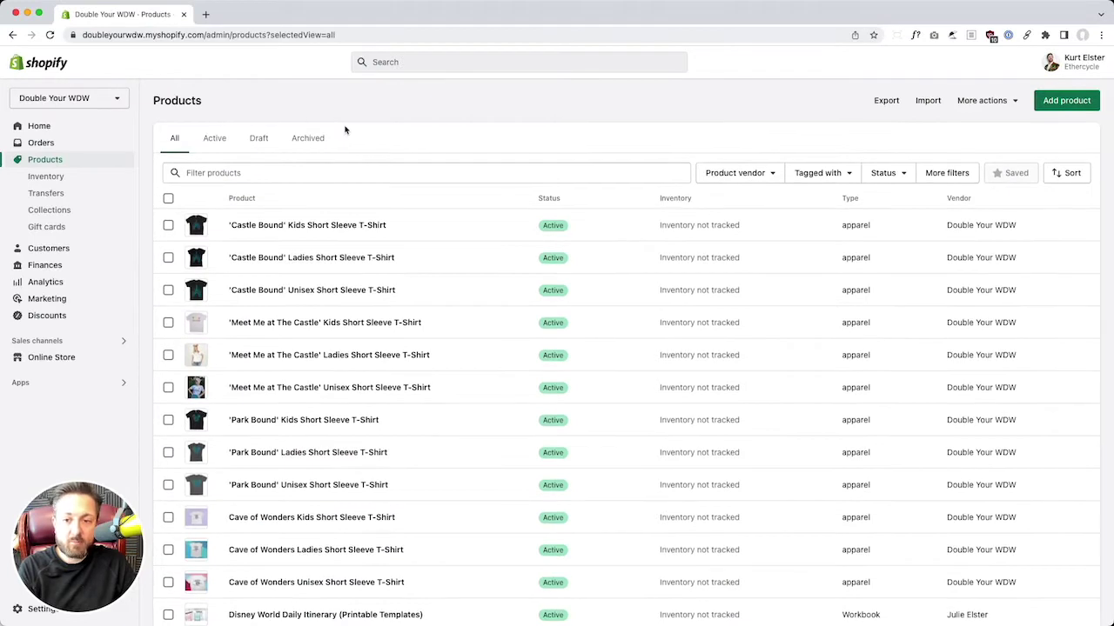
{"action": "scroll", "coordinate": [344, 129], "scroll_direction": "down", "scroll_amount": 1}
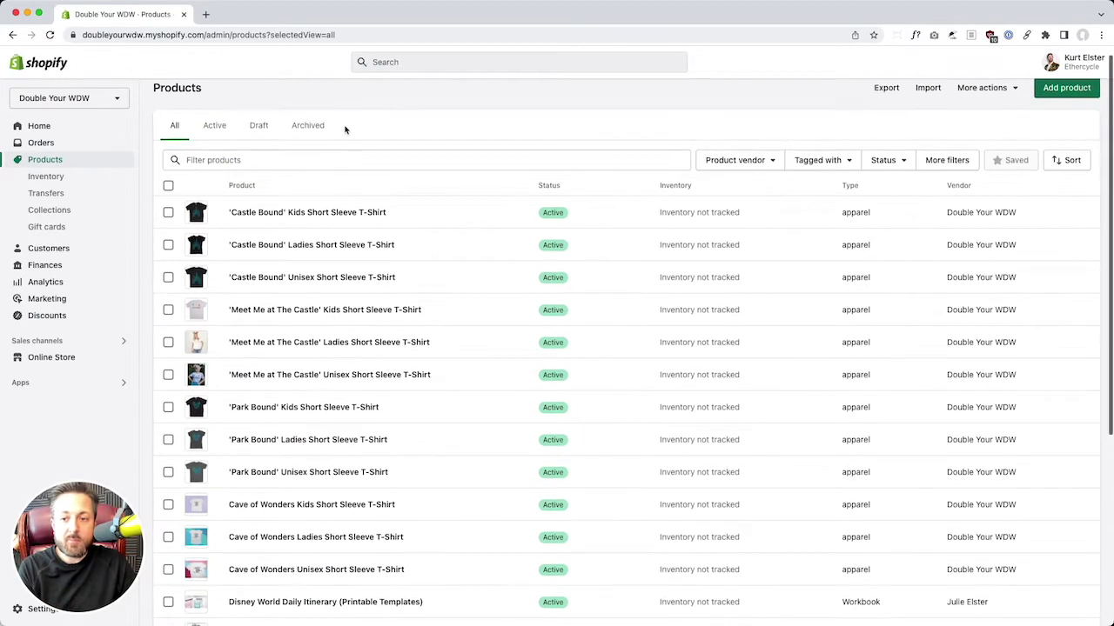
{"action": "left_click", "coordinate": [332, 214]}
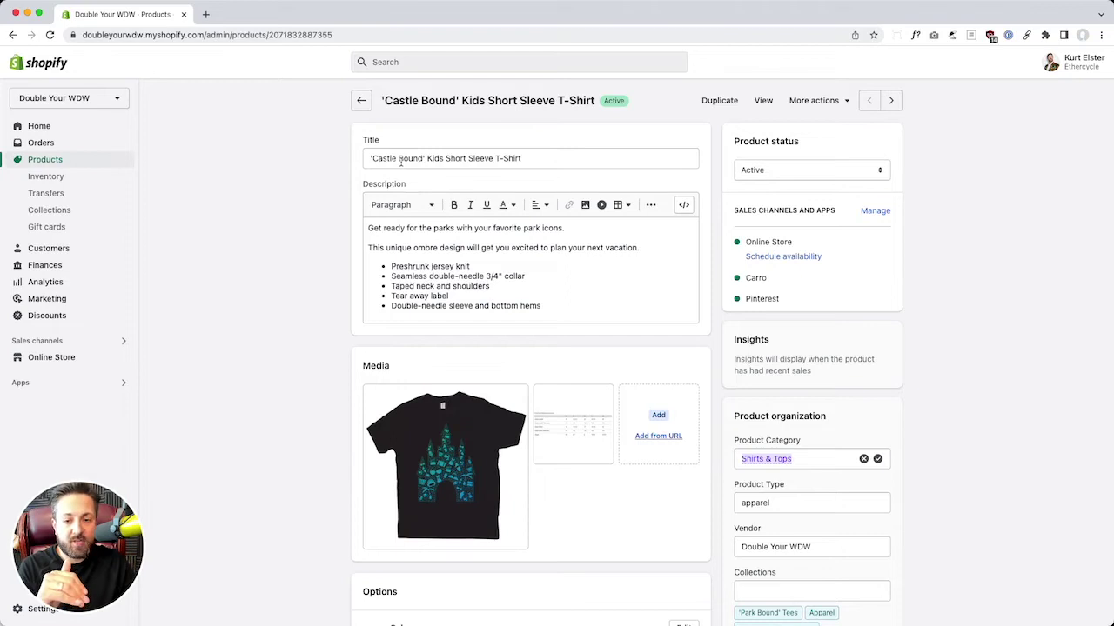
{"action": "left_click", "coordinate": [252, 33]}
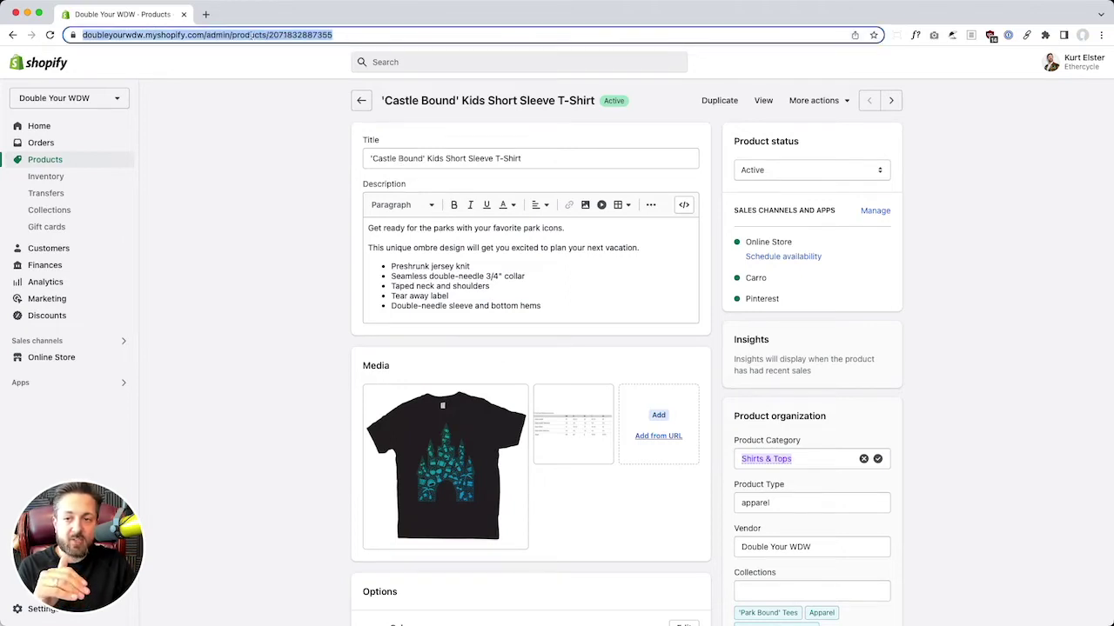
{"action": "double_click", "coordinate": [283, 35]}
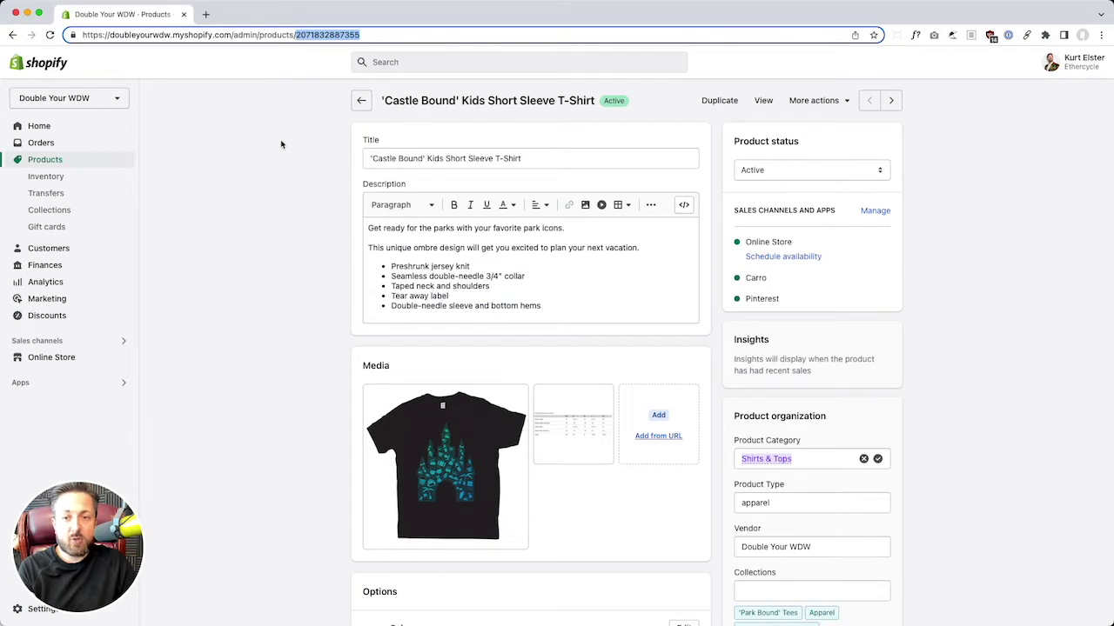
{"action": "left_click", "coordinate": [278, 241]}
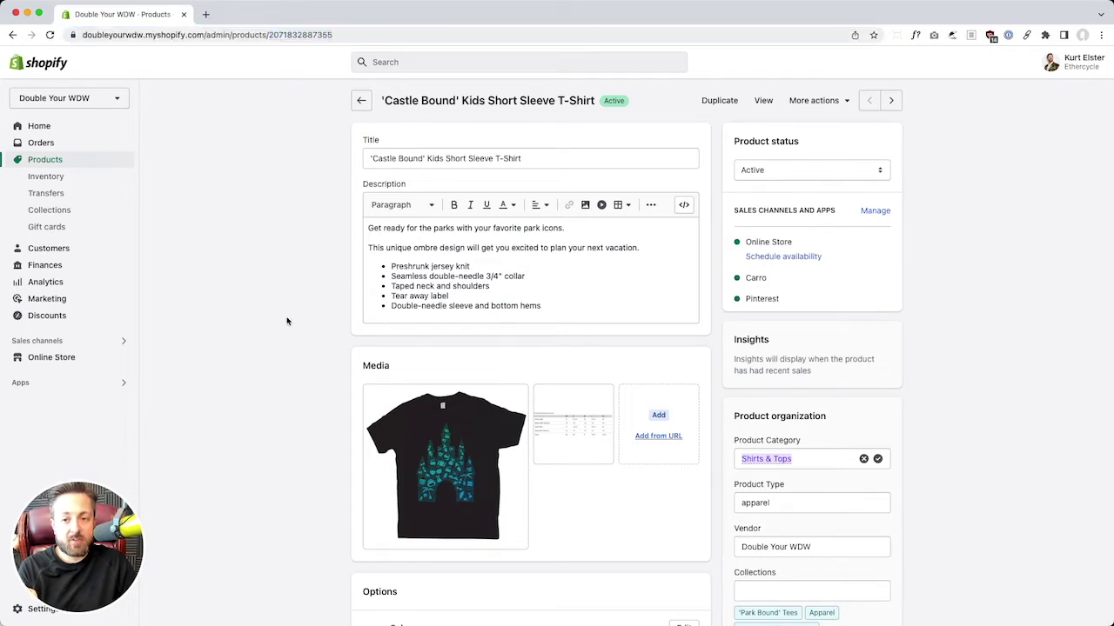
- Highlight the handle castle-bound-kids-short-sleeve-t-shirt-1 in the search engine listing and its edit field
{"action": "scroll", "coordinate": [286, 319], "scroll_direction": "down", "scroll_amount": 10}
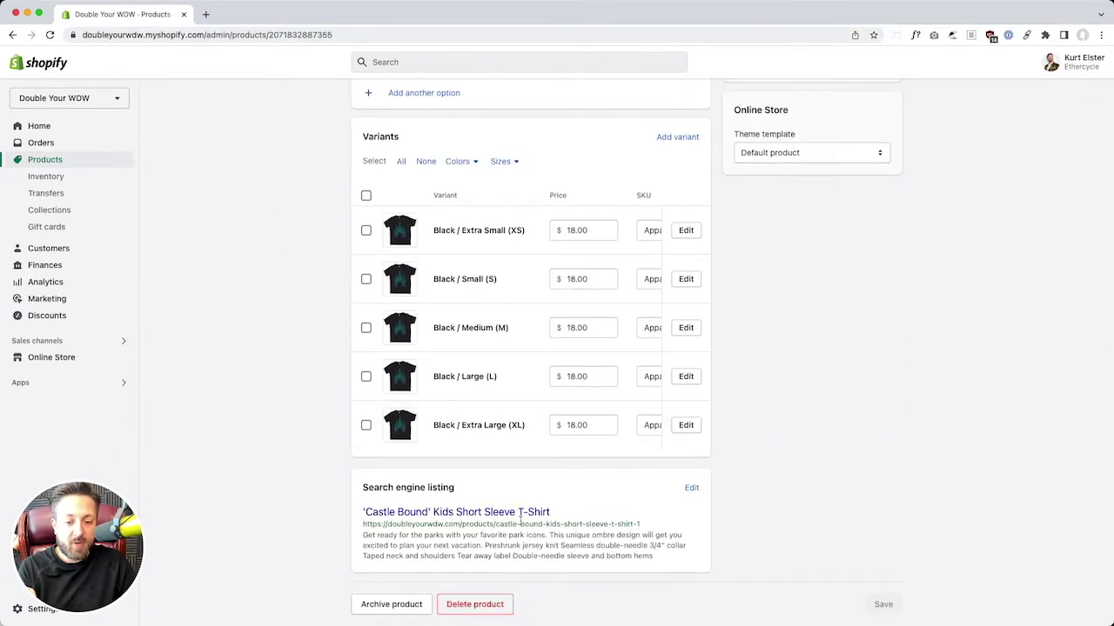
{"action": "left_click", "coordinate": [495, 525]}
{"action": "left_click_drag", "start_coordinate": [495, 525], "coordinate": [638, 523]}
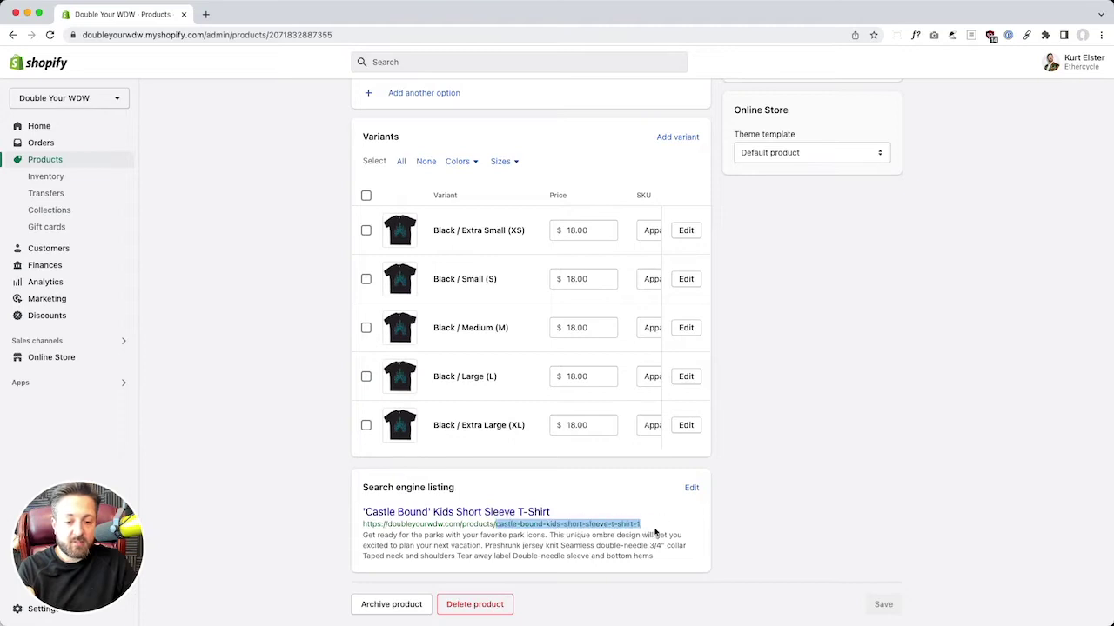
{"action": "left_click", "coordinate": [472, 525]}
{"action": "left_click", "coordinate": [692, 488]}
{"action": "scroll", "coordinate": [766, 510], "scroll_direction": "down", "scroll_amount": 5}
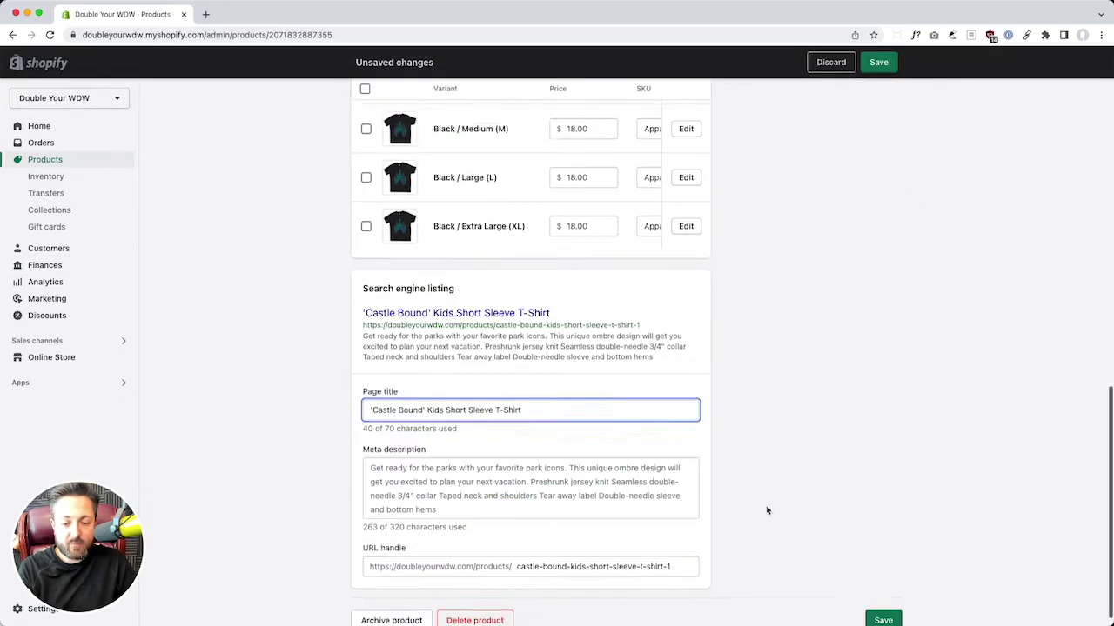
{"action": "left_click", "coordinate": [533, 551]}
{"action": "triple_click", "coordinate": [533, 551]}
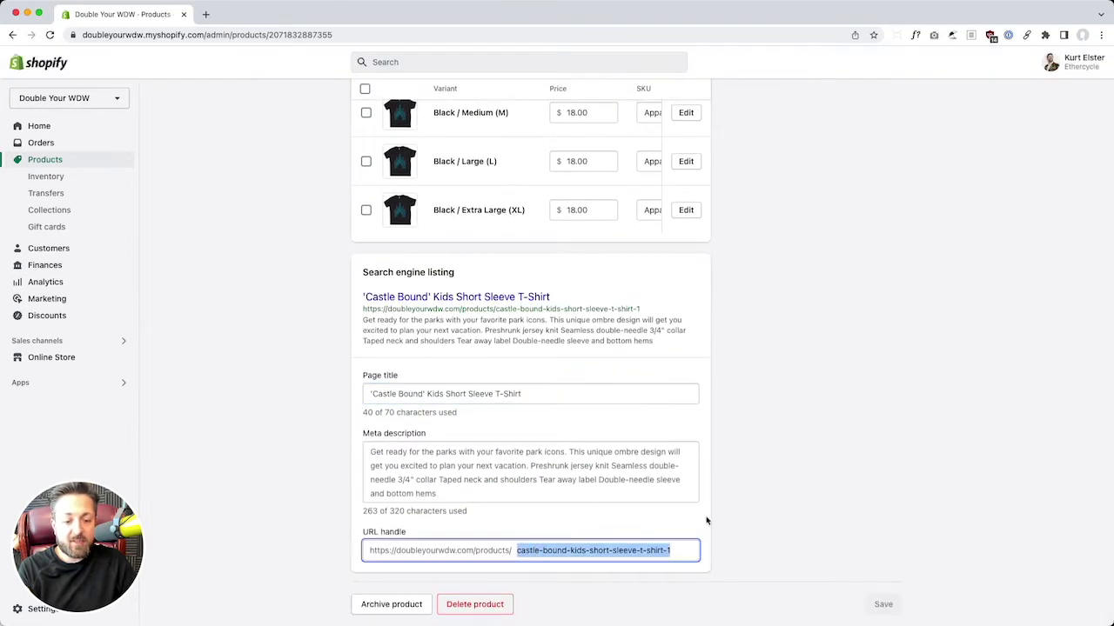
{"action": "left_click", "coordinate": [755, 486]}
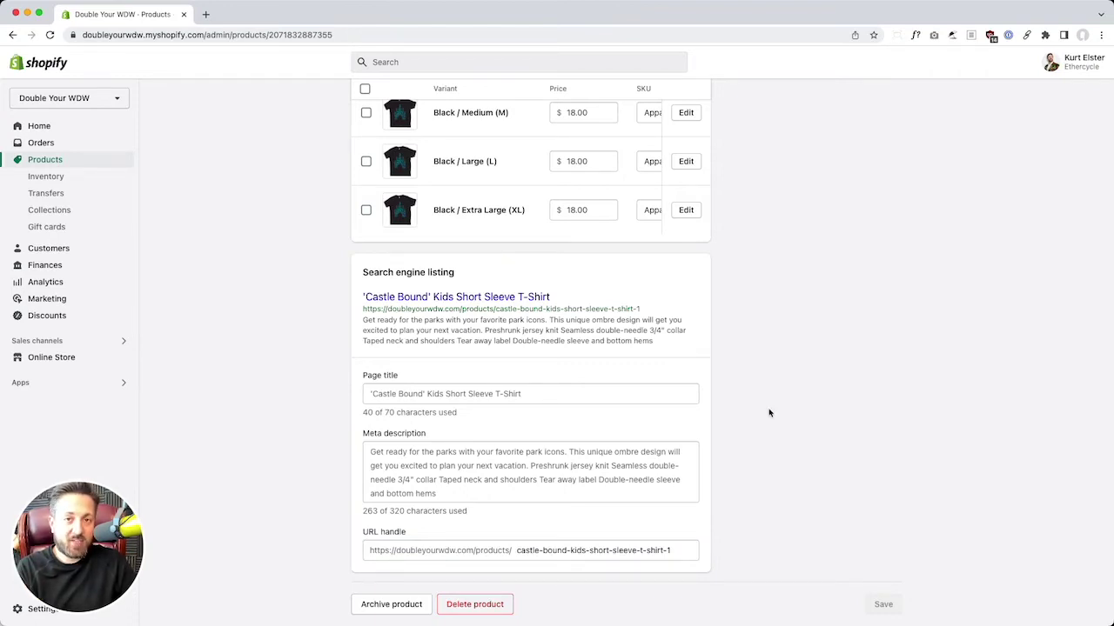
- View the product's live storefront page in a new tab
{"action": "scroll", "coordinate": [769, 413], "scroll_direction": "up", "scroll_amount": 15}
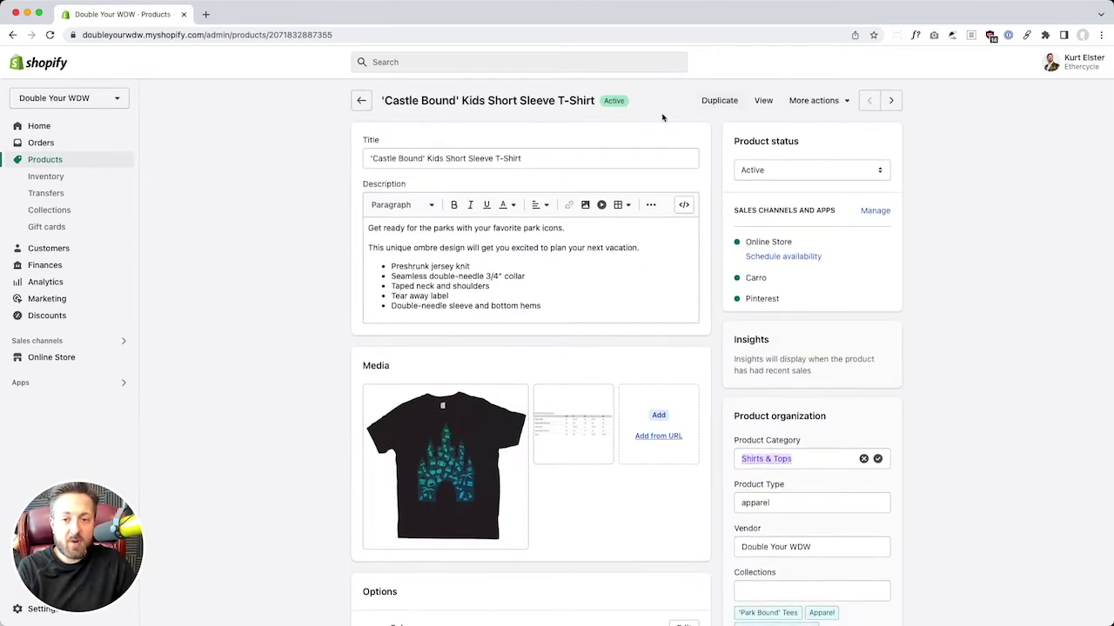
{"action": "scroll", "coordinate": [286, 313], "scroll_direction": "down", "scroll_amount": 15}
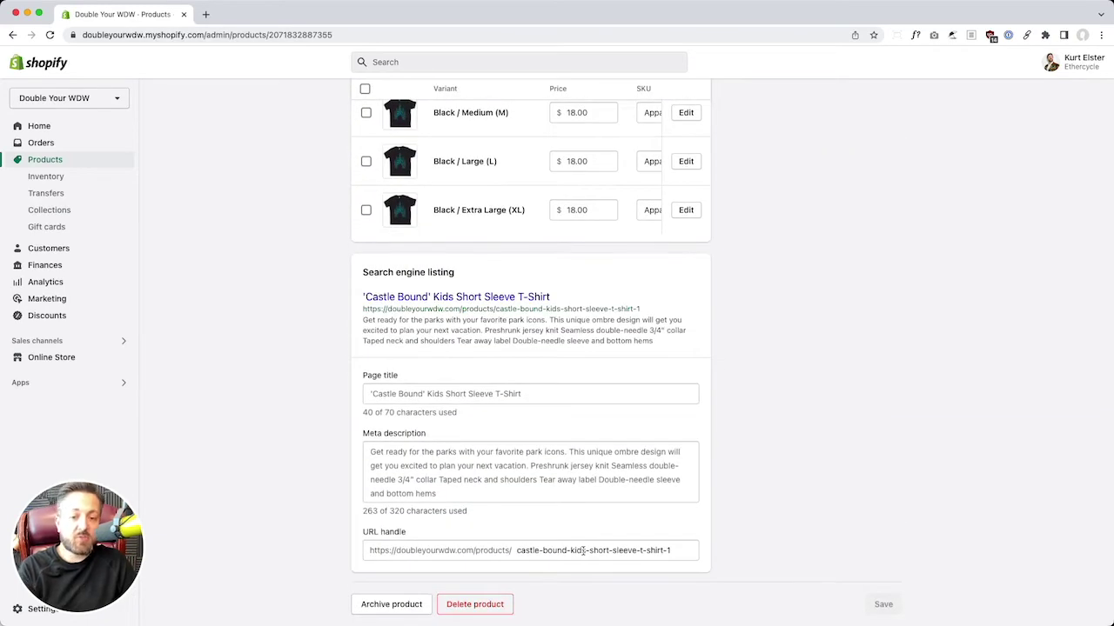
{"action": "scroll", "coordinate": [770, 343], "scroll_direction": "up", "scroll_amount": 5}
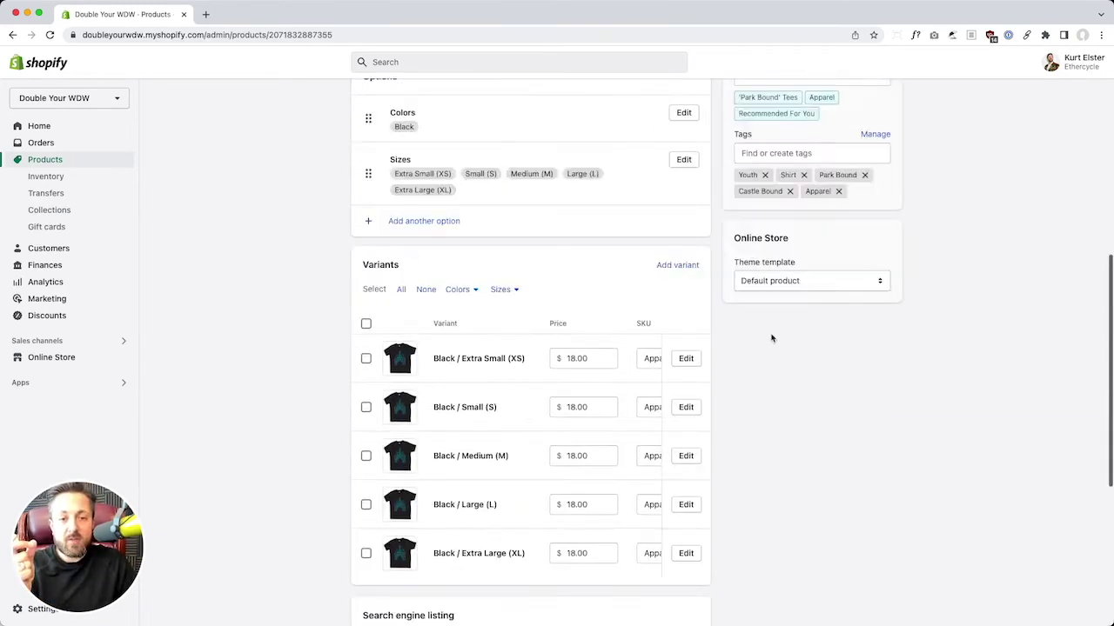
{"action": "scroll", "coordinate": [765, 386], "scroll_direction": "down", "scroll_amount": 1}
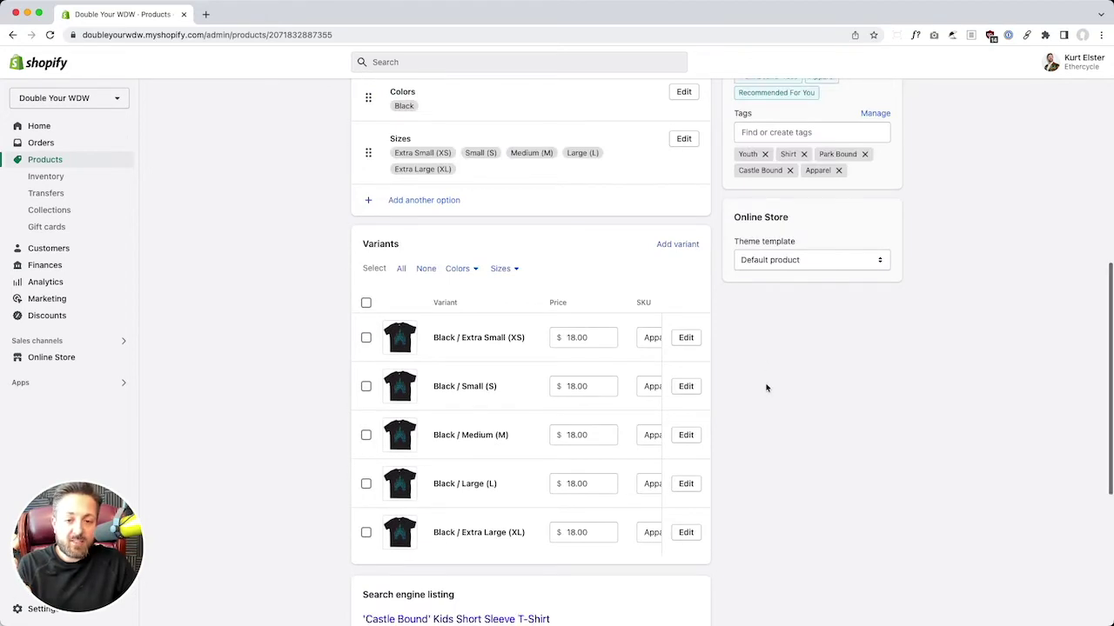
{"action": "scroll", "coordinate": [765, 388], "scroll_direction": "up", "scroll_amount": 2}
{"action": "scroll", "coordinate": [766, 388], "scroll_direction": "up", "scroll_amount": 5}
{"action": "left_click", "coordinate": [764, 100]}
- On the storefront page, step through sizes XS, S, M, L, XL and back to XS
{"action": "left_click", "coordinate": [228, 15]}
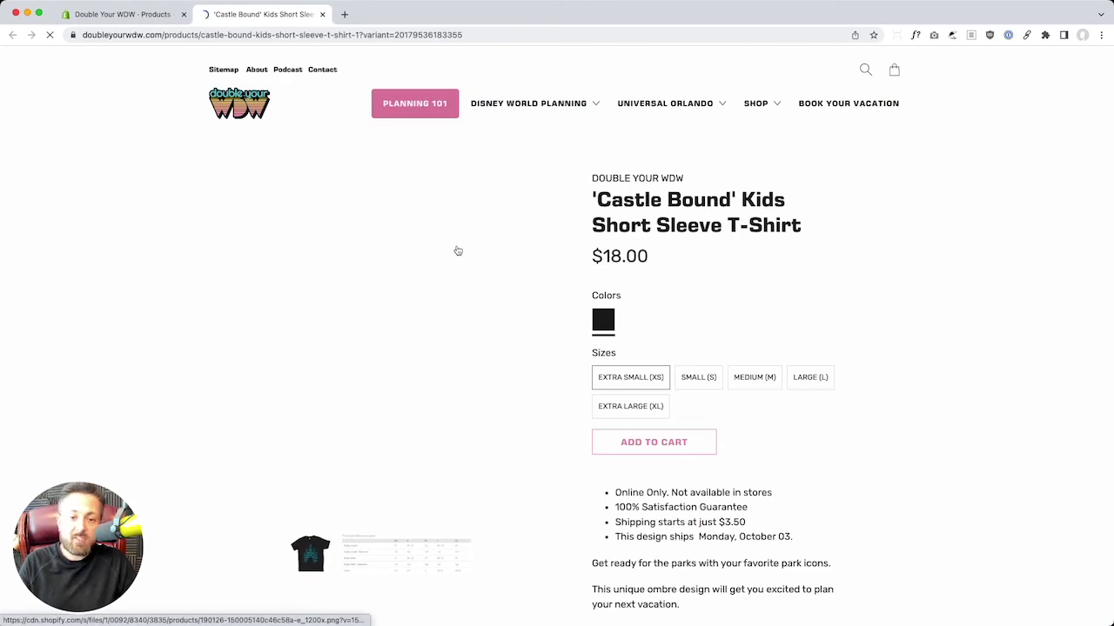
{"action": "scroll", "coordinate": [522, 342], "scroll_direction": "down", "scroll_amount": 1}
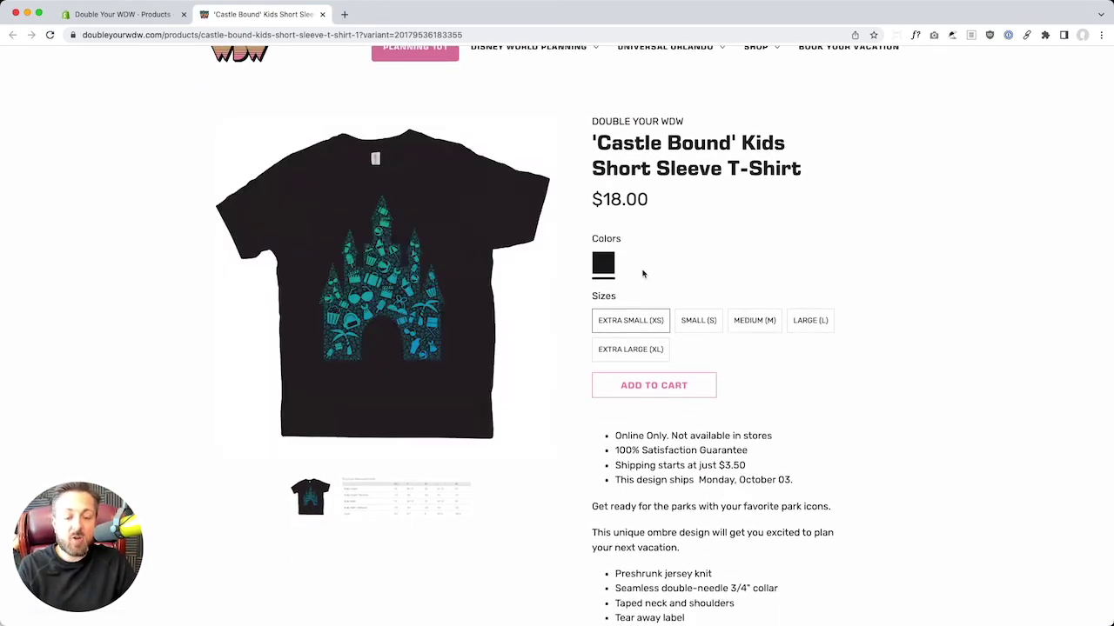
{"action": "left_click", "coordinate": [640, 325]}
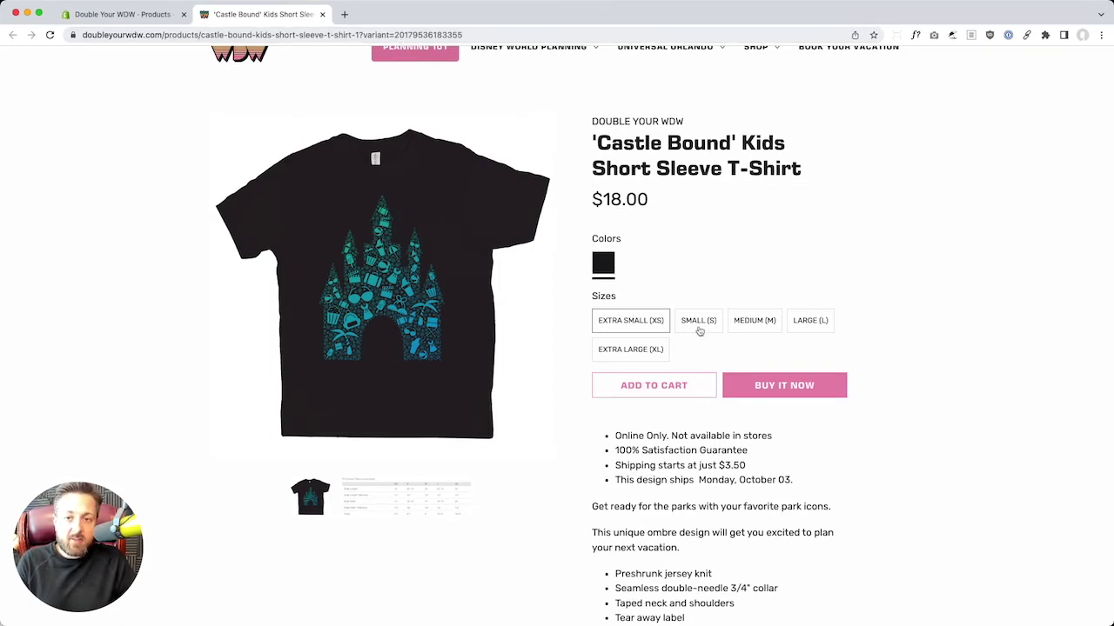
{"action": "left_click", "coordinate": [699, 331]}
{"action": "left_click", "coordinate": [739, 329]}
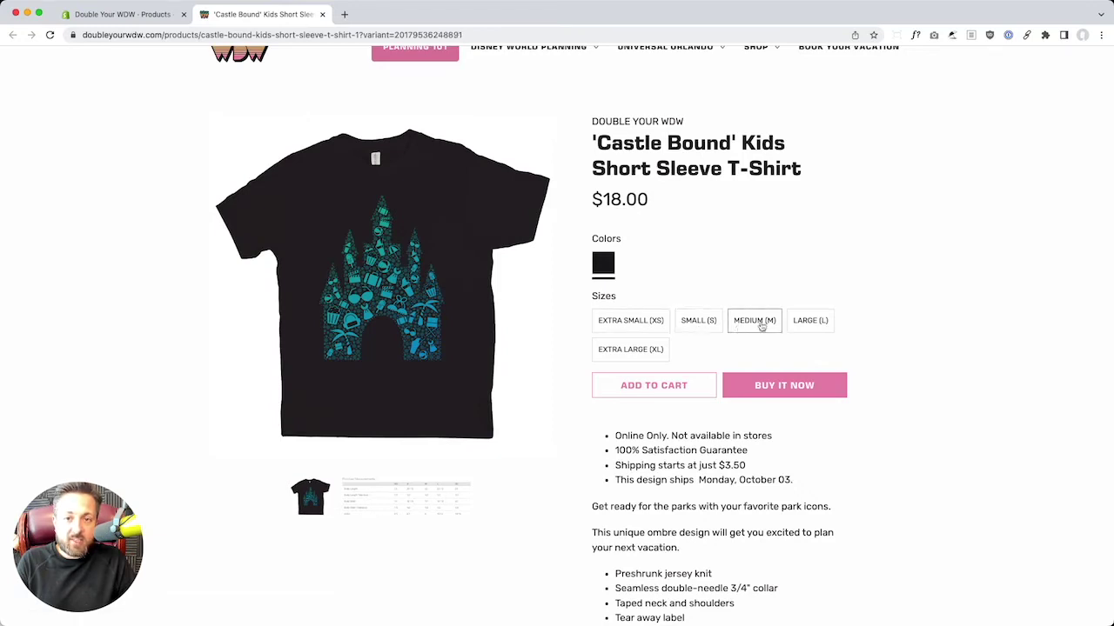
{"action": "left_click", "coordinate": [802, 327]}
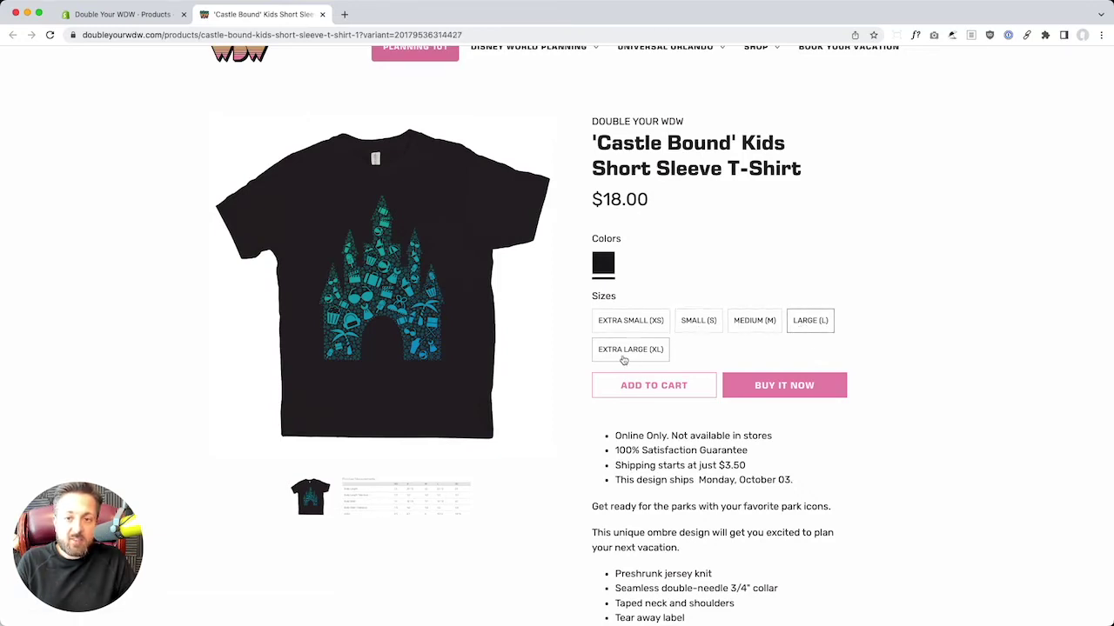
{"action": "left_click", "coordinate": [623, 358]}
{"action": "left_click", "coordinate": [659, 321]}
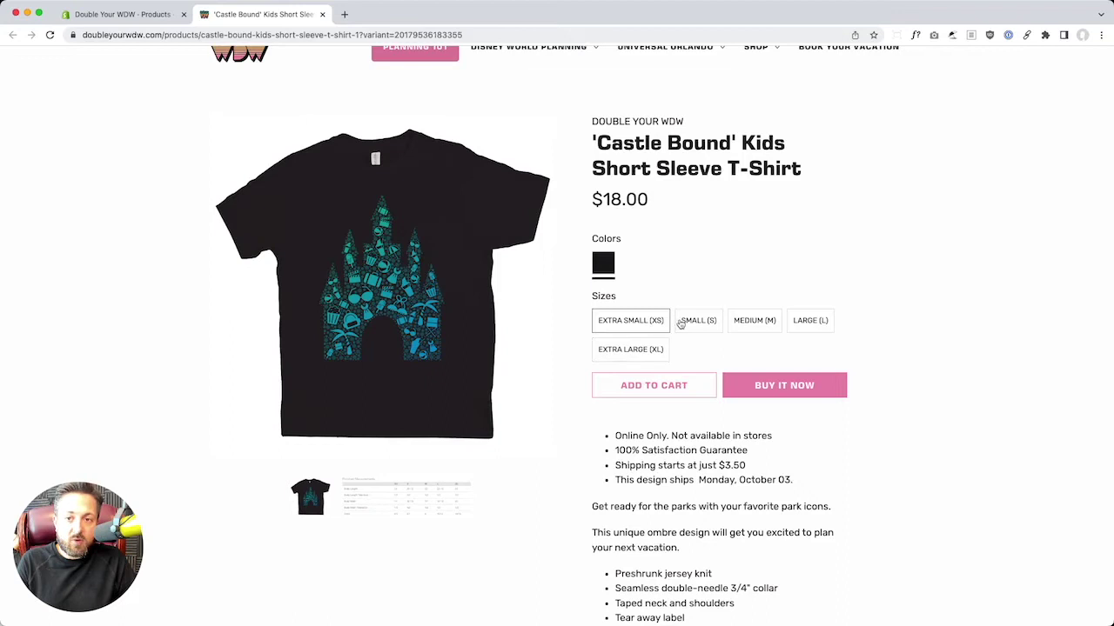
{"action": "left_click", "coordinate": [424, 35]}
{"action": "double_click", "coordinate": [435, 35]}
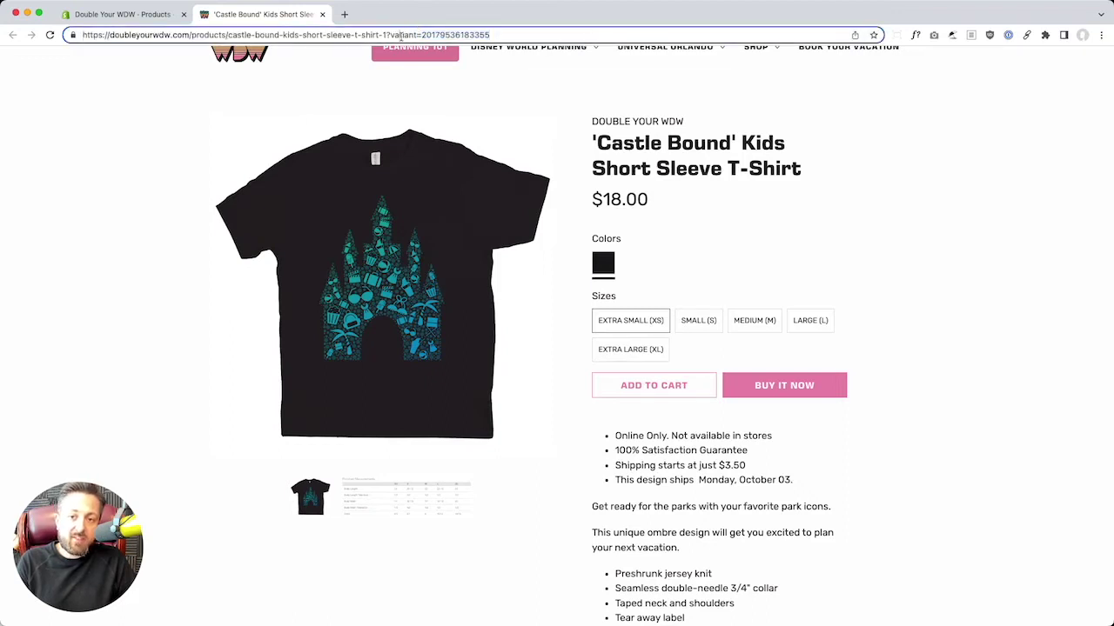
{"action": "left_click", "coordinate": [443, 35]}
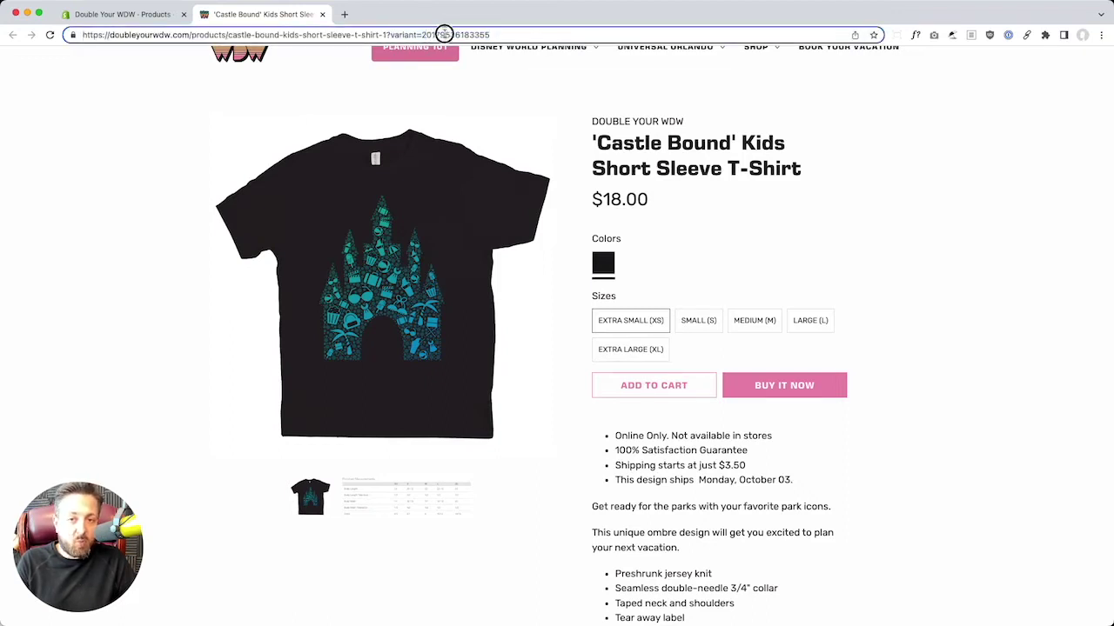
{"action": "double_click", "coordinate": [444, 35]}
{"action": "left_click", "coordinate": [700, 321]}
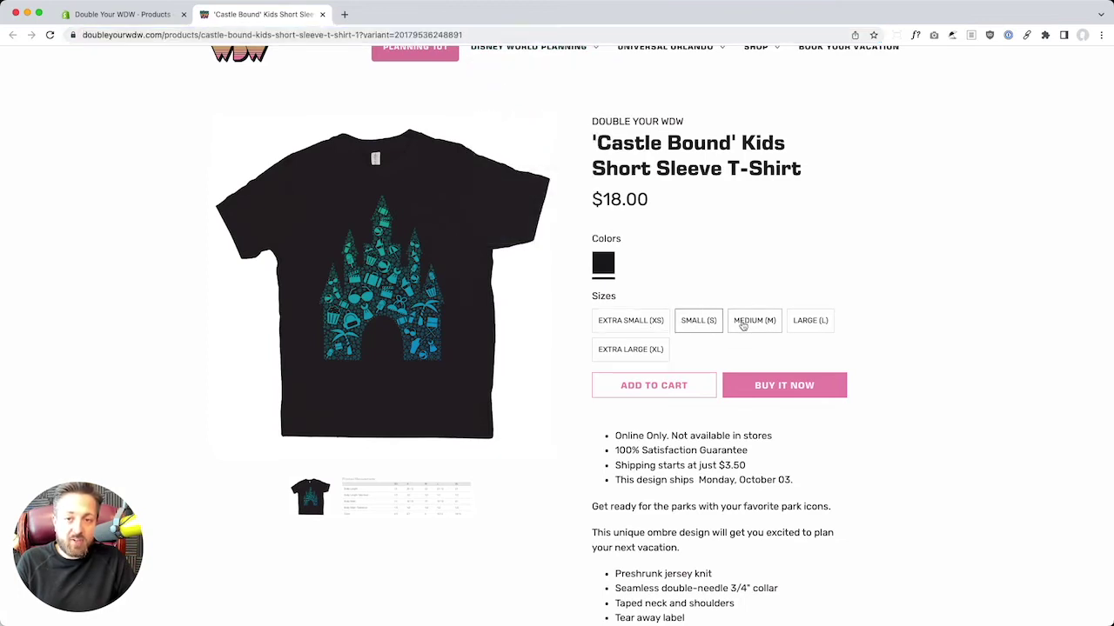
{"action": "left_click", "coordinate": [742, 324]}
{"action": "left_click", "coordinate": [157, 15]}
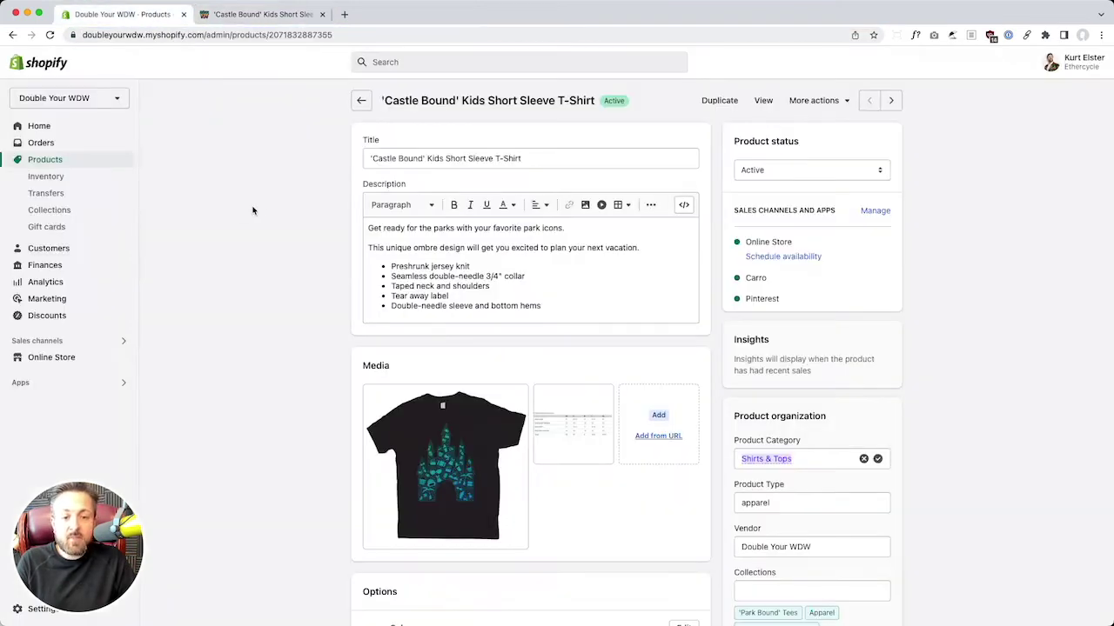
- Open the Black / Extra Small (XS) variant's edit page from the product's Variants list
{"action": "scroll", "coordinate": [253, 211], "scroll_direction": "down", "scroll_amount": 5}
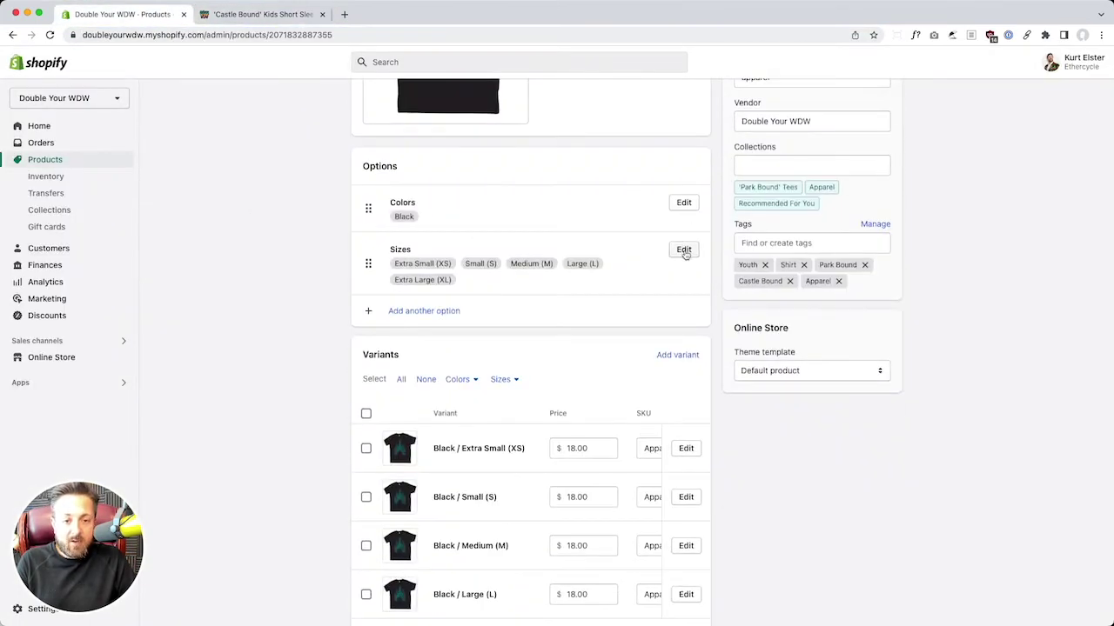
{"action": "left_click", "coordinate": [684, 251]}
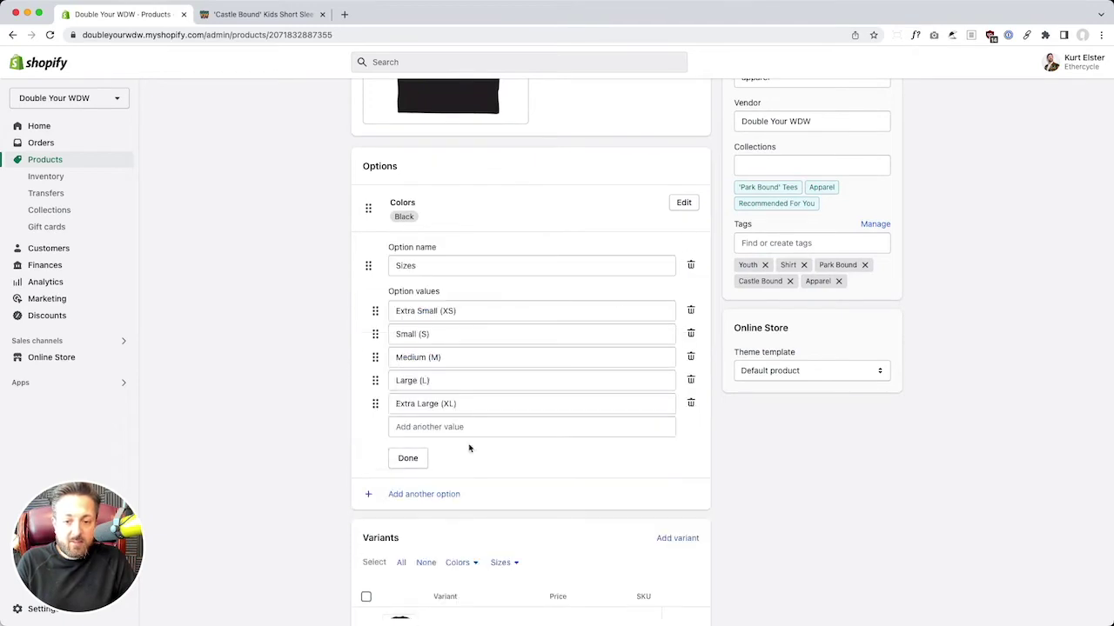
{"action": "left_click", "coordinate": [685, 202]}
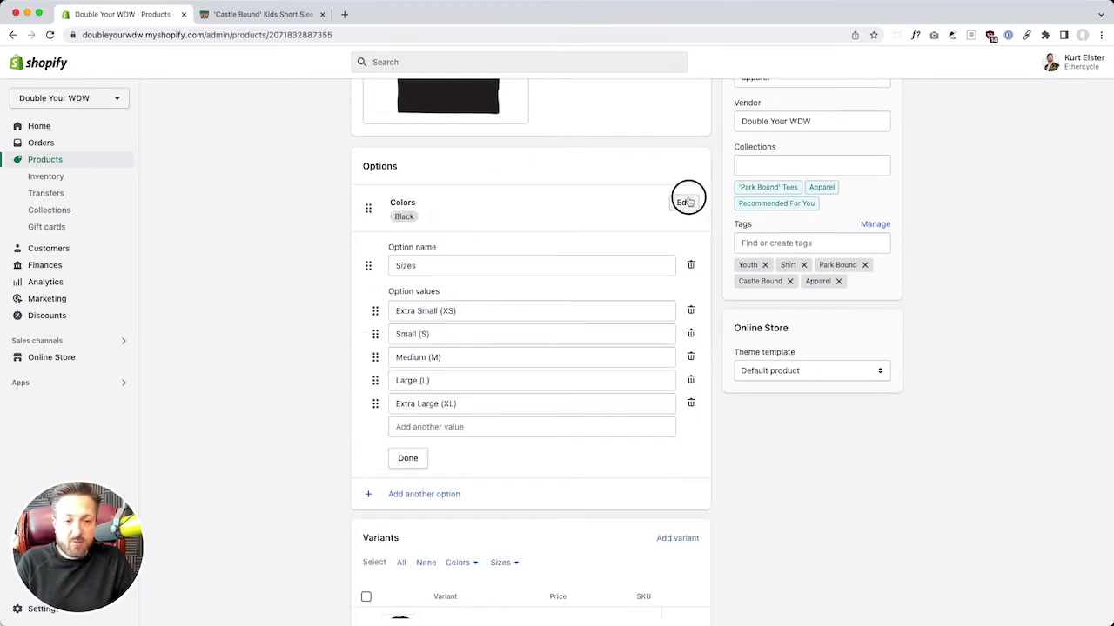
{"action": "scroll", "coordinate": [625, 289], "scroll_direction": "down", "scroll_amount": 6}
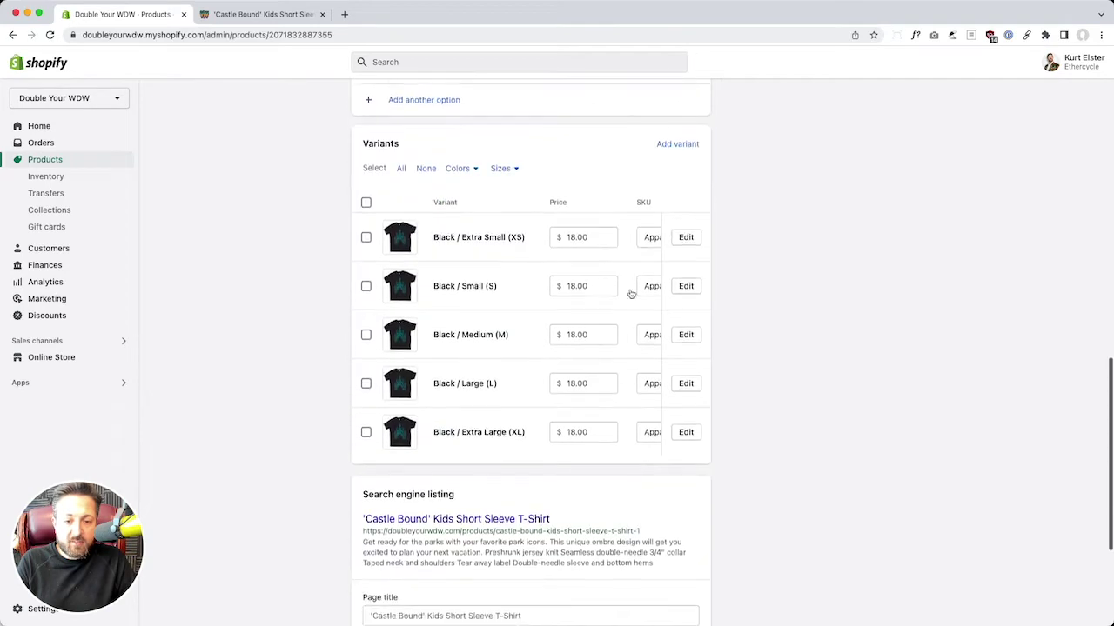
{"action": "left_click", "coordinate": [687, 231]}
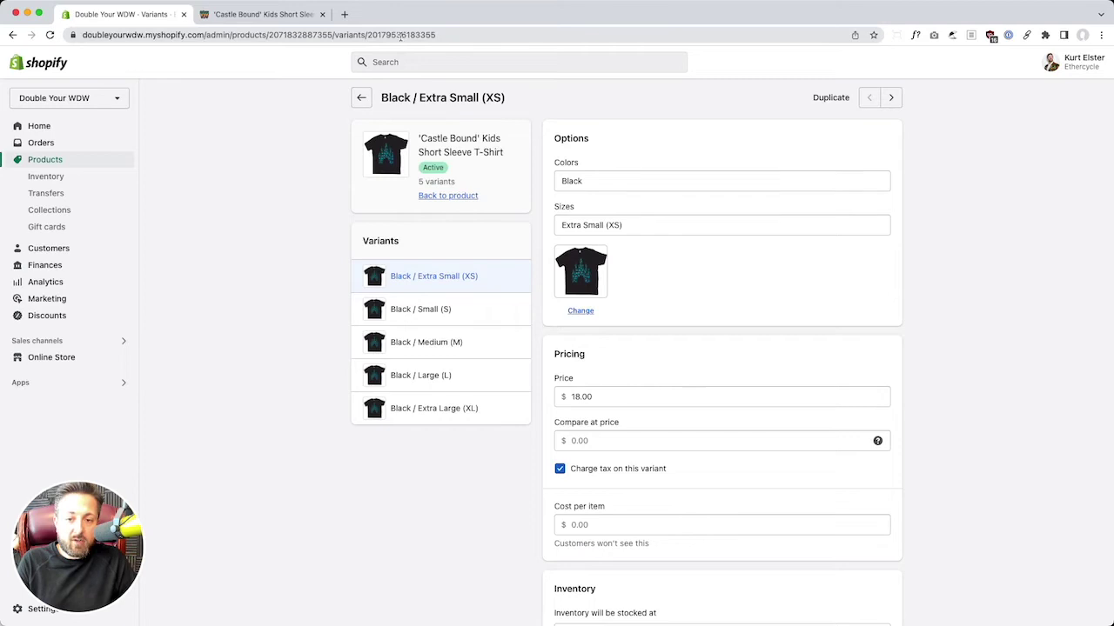
{"action": "double_click", "coordinate": [387, 242]}
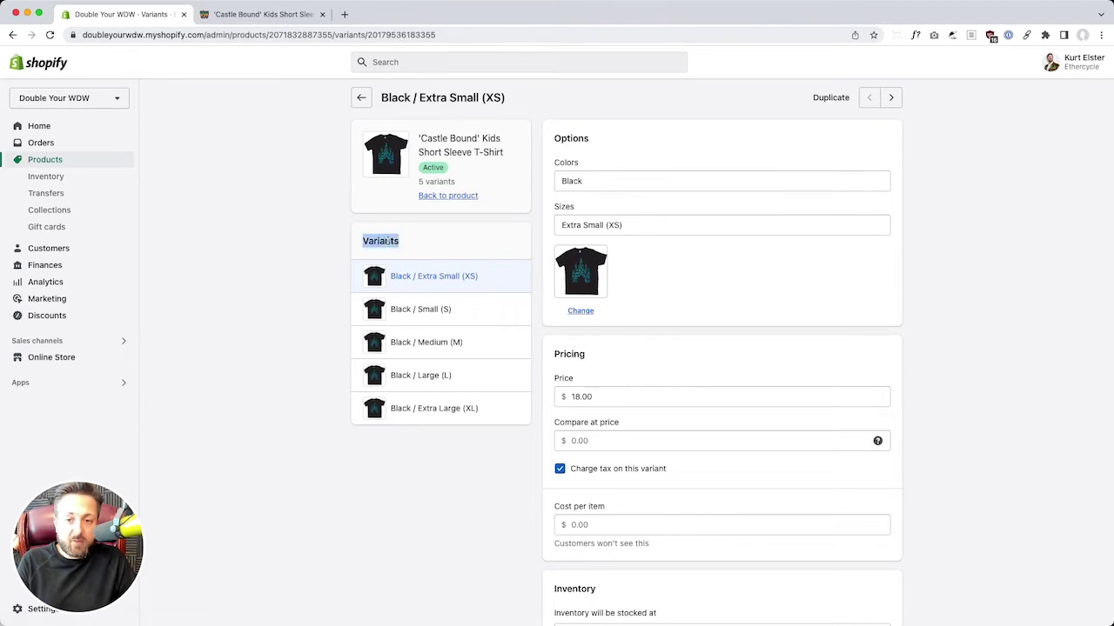
{"action": "left_click", "coordinate": [426, 251]}
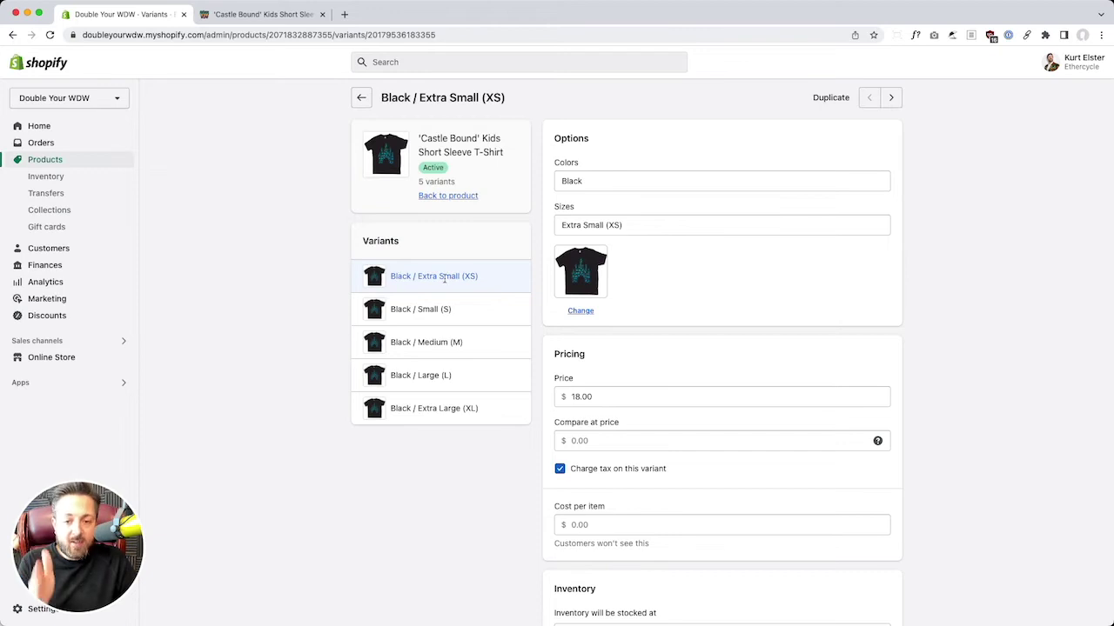
{"action": "left_click", "coordinate": [256, 33]}
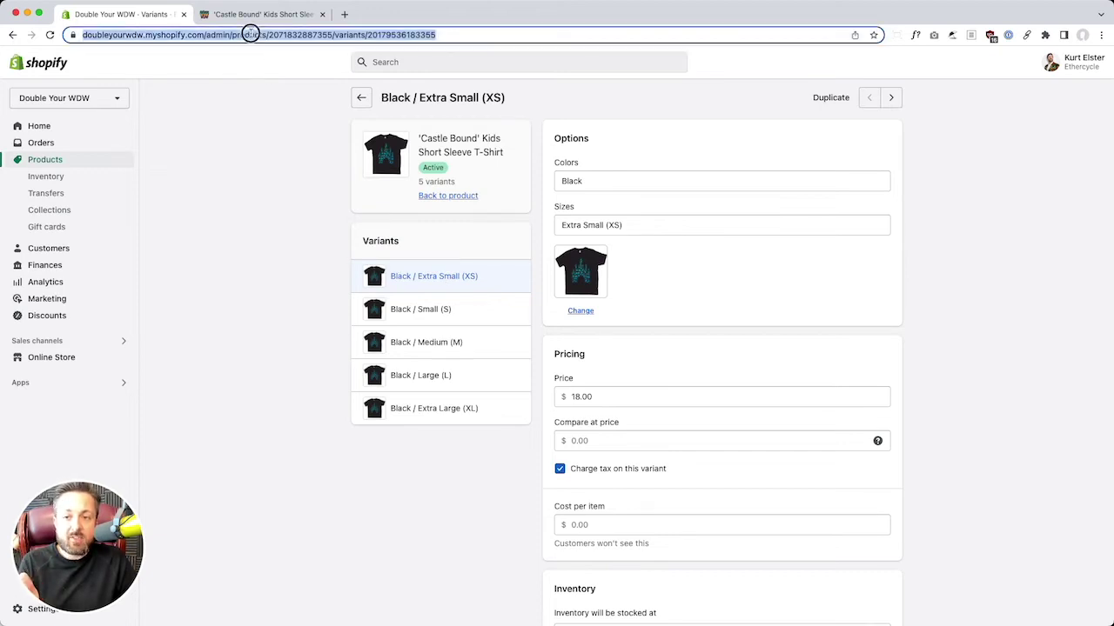
{"action": "double_click", "coordinate": [306, 35]}
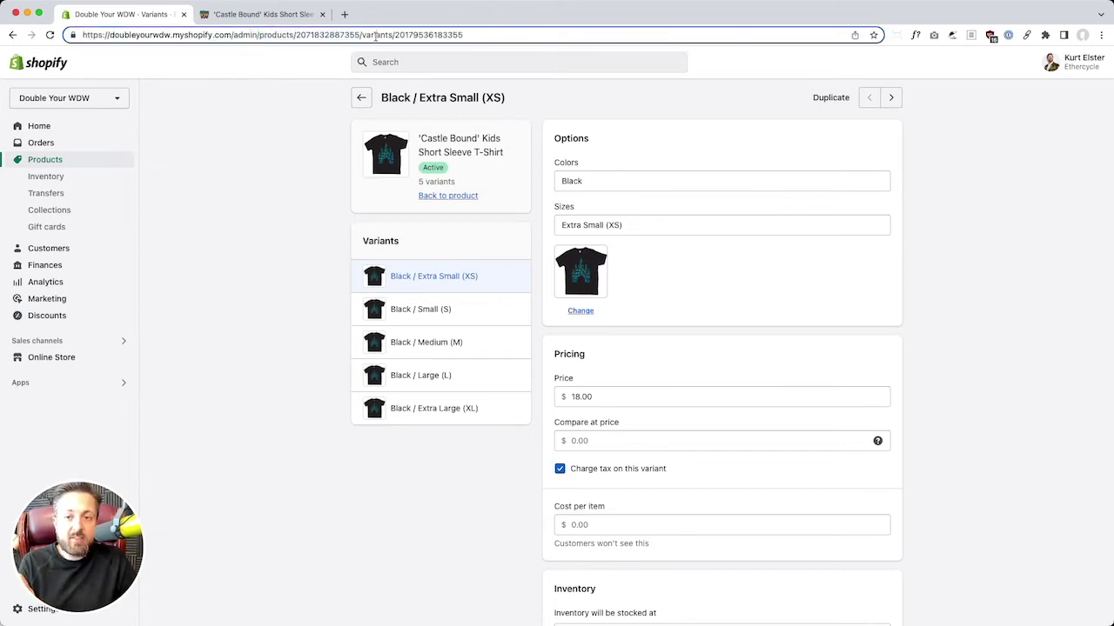
{"action": "double_click", "coordinate": [376, 35]}
{"action": "double_click", "coordinate": [436, 35]}
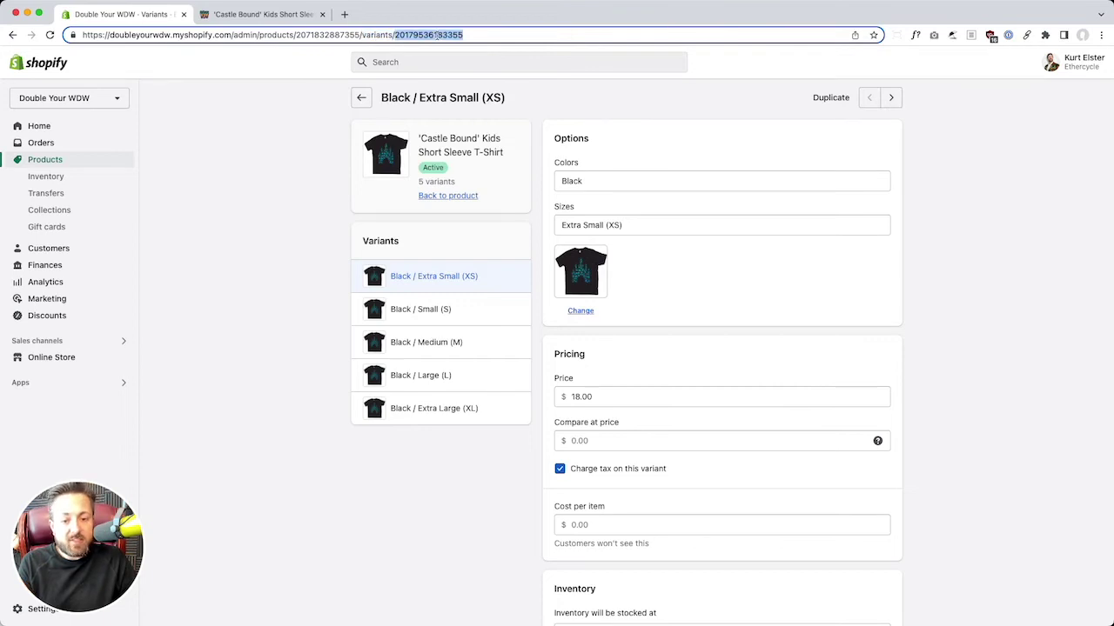
- Highlight the XS variant's full SKU value in the Inventory section
{"action": "scroll", "coordinate": [455, 279], "scroll_direction": "down", "scroll_amount": 5}
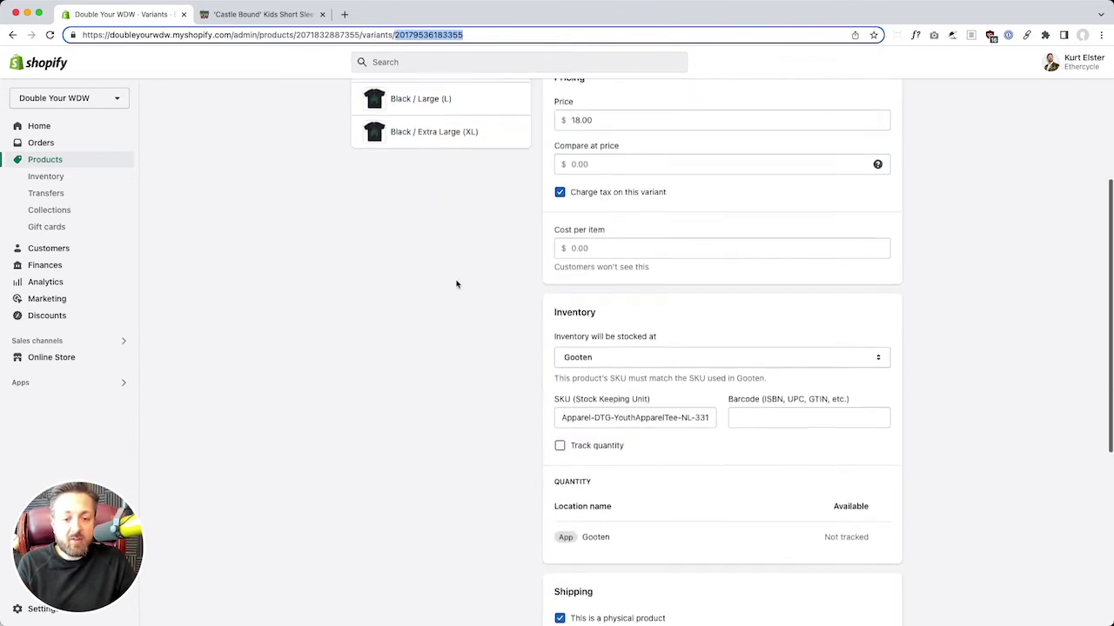
{"action": "scroll", "coordinate": [455, 283], "scroll_direction": "up", "scroll_amount": 5}
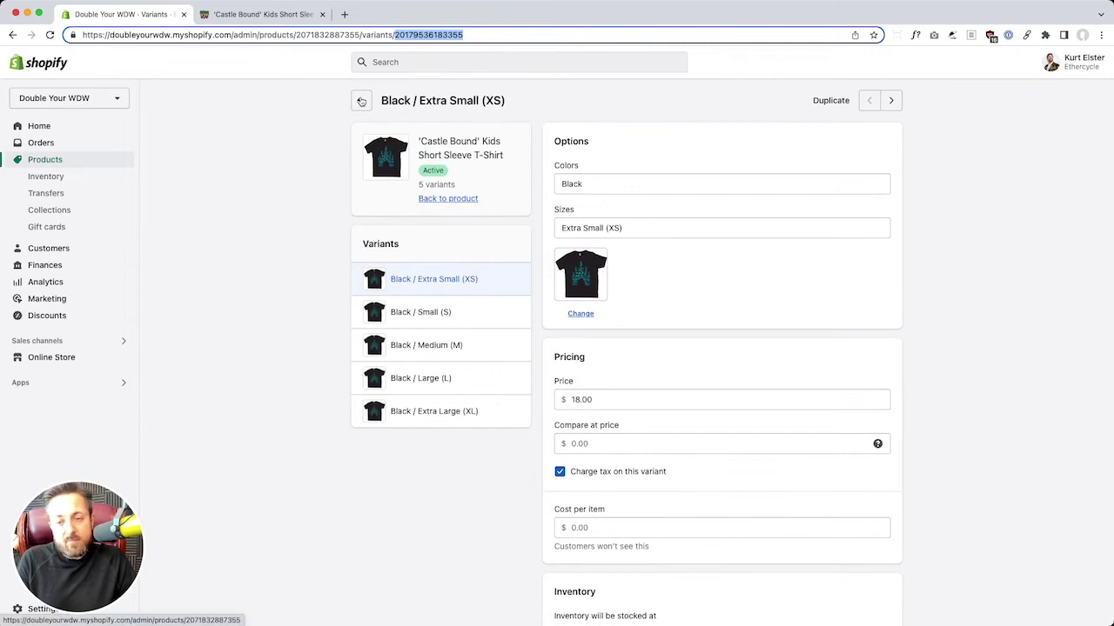
{"action": "scroll", "coordinate": [641, 268], "scroll_direction": "down", "scroll_amount": 5}
{"action": "triple_click", "coordinate": [639, 262]}
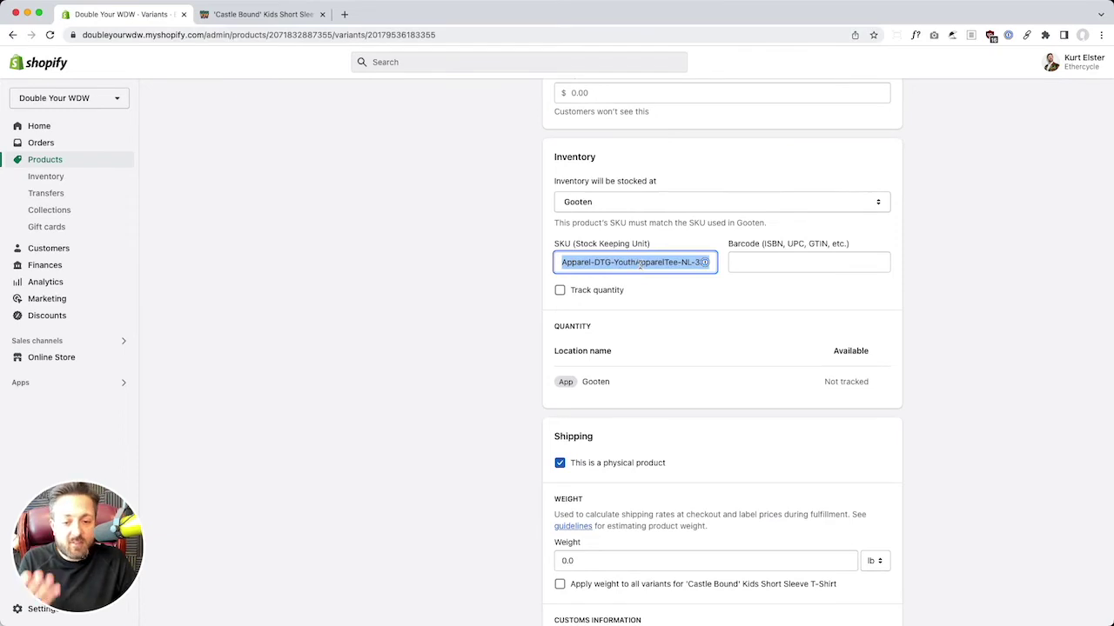
{"action": "scroll", "coordinate": [423, 244], "scroll_direction": "up", "scroll_amount": 5}
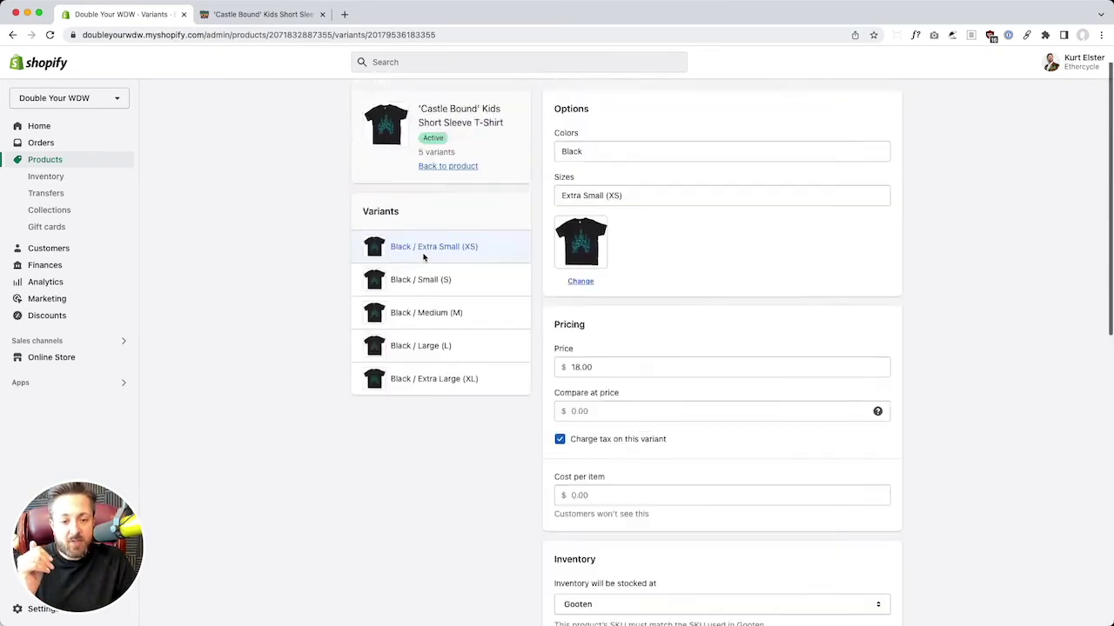
{"action": "scroll", "coordinate": [424, 257], "scroll_direction": "down", "scroll_amount": 3}
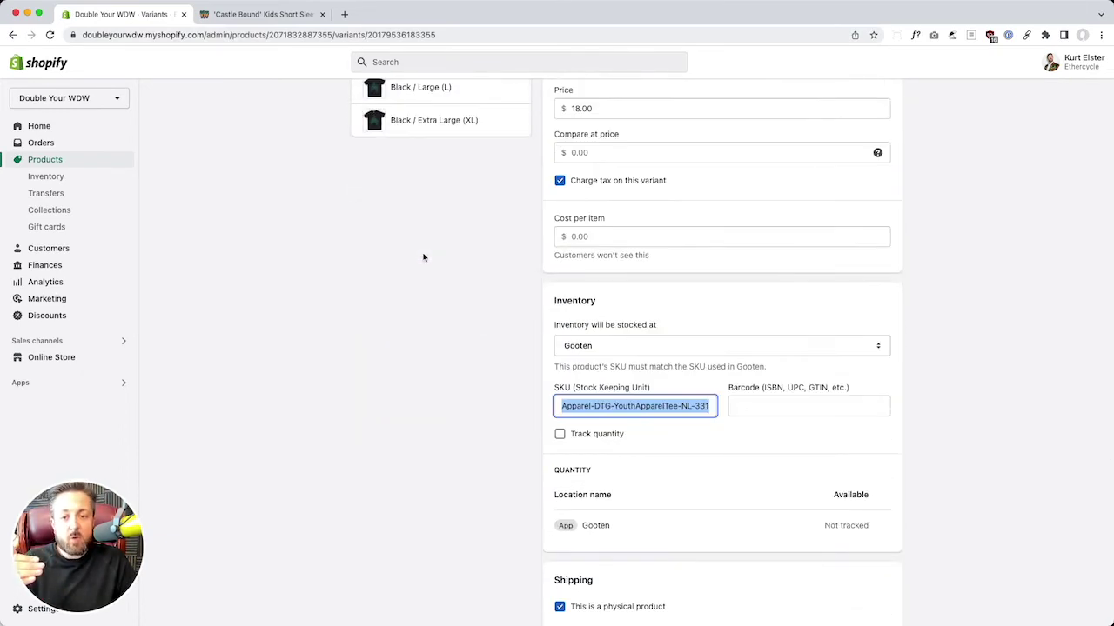
{"action": "scroll", "coordinate": [424, 257], "scroll_direction": "up", "scroll_amount": 5}
- Go back to the 'Castle Bound' T-shirt product page
{"action": "left_click", "coordinate": [360, 98]}
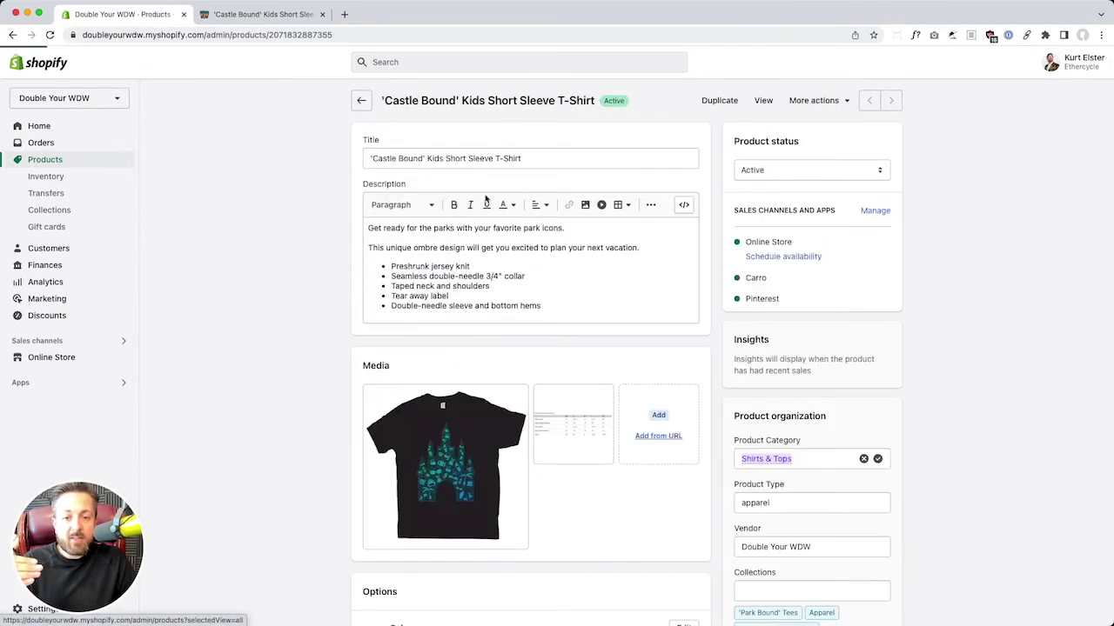
{"action": "scroll", "coordinate": [281, 225], "scroll_direction": "down", "scroll_amount": 5}
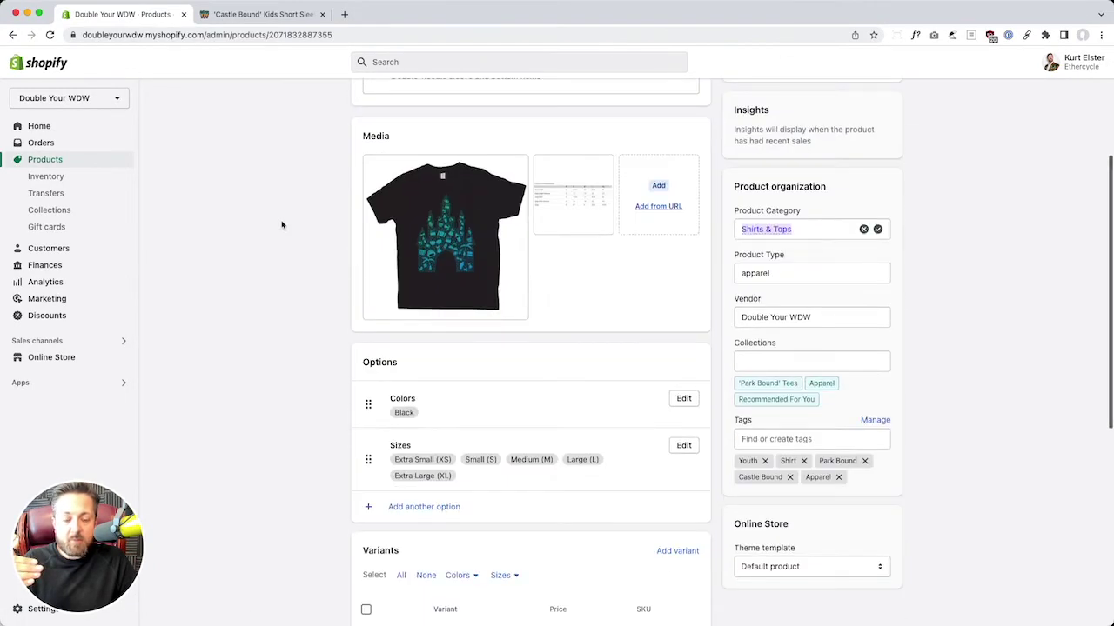
{"action": "scroll", "coordinate": [281, 224], "scroll_direction": "up", "scroll_amount": 5}
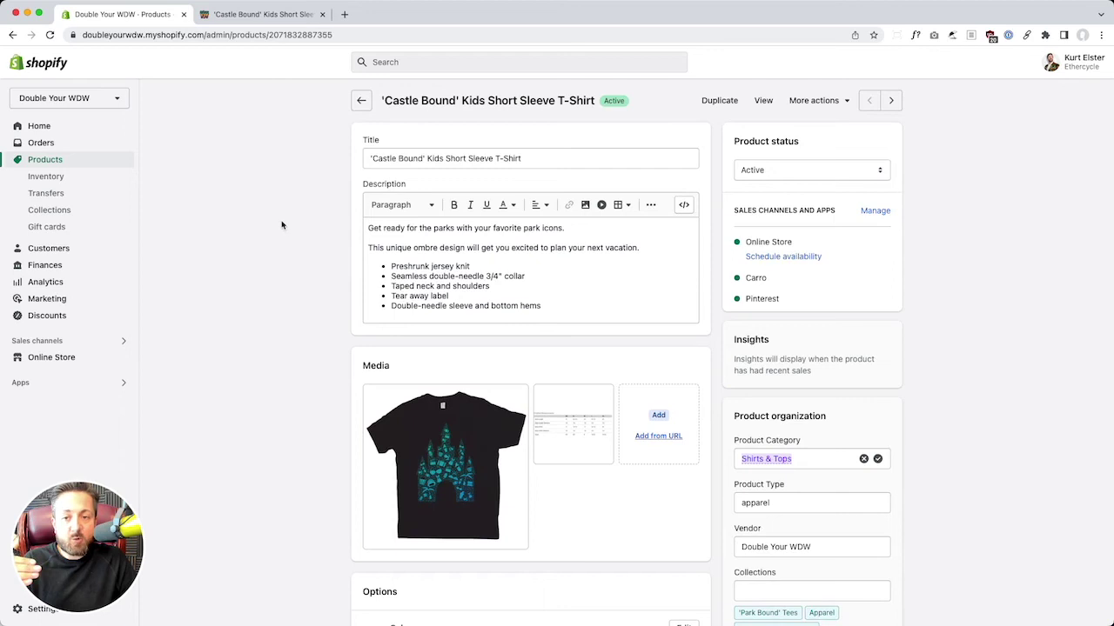
- Append .xml to the product URL and load 2071832887355.xml
{"action": "left_click", "coordinate": [345, 35]}
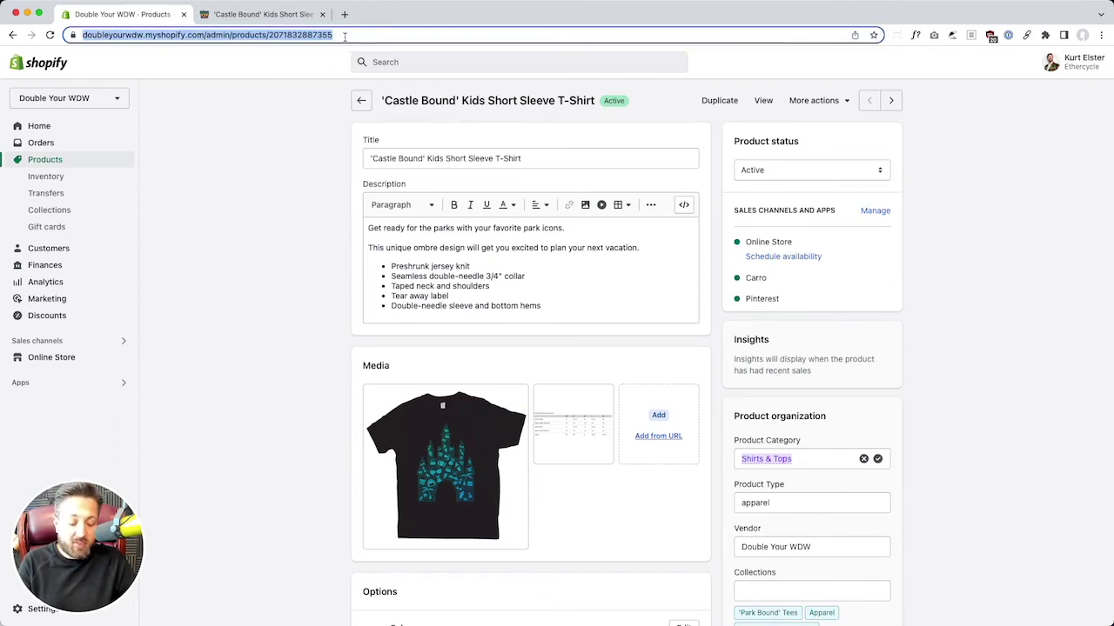
{"action": "left_click", "coordinate": [345, 35]}
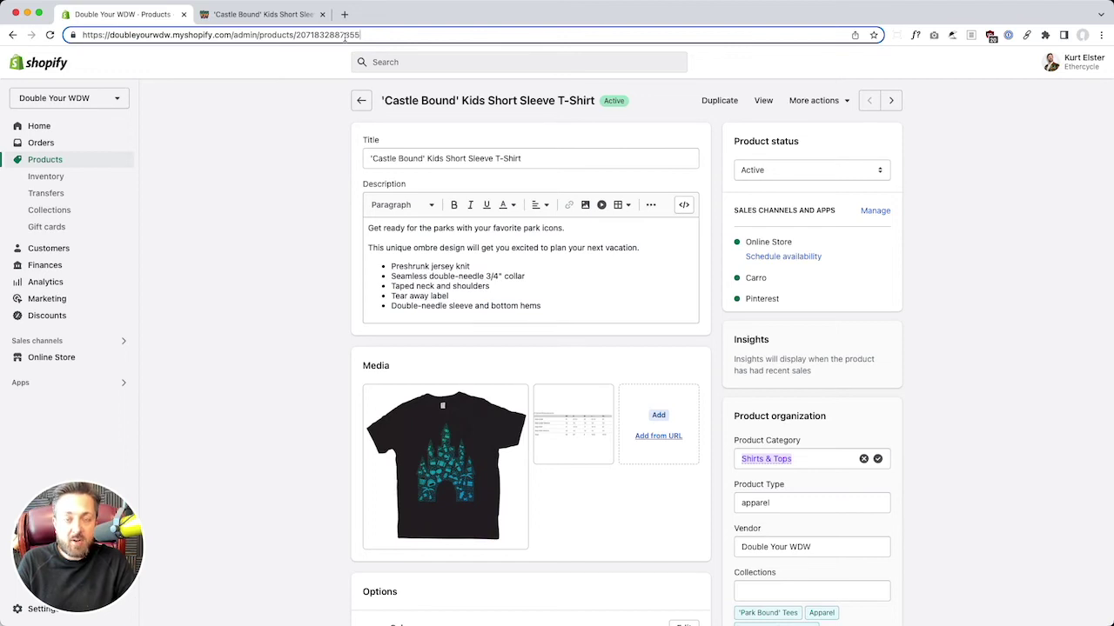
{"action": "type", "text": ".xml"}
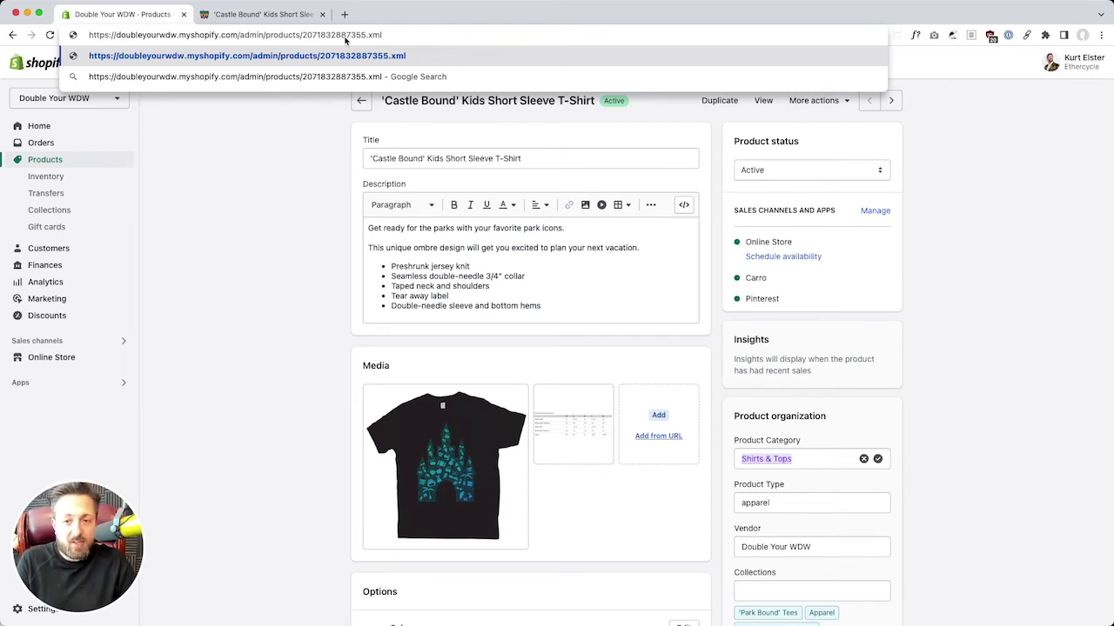
{"action": "key", "text": "Return"}
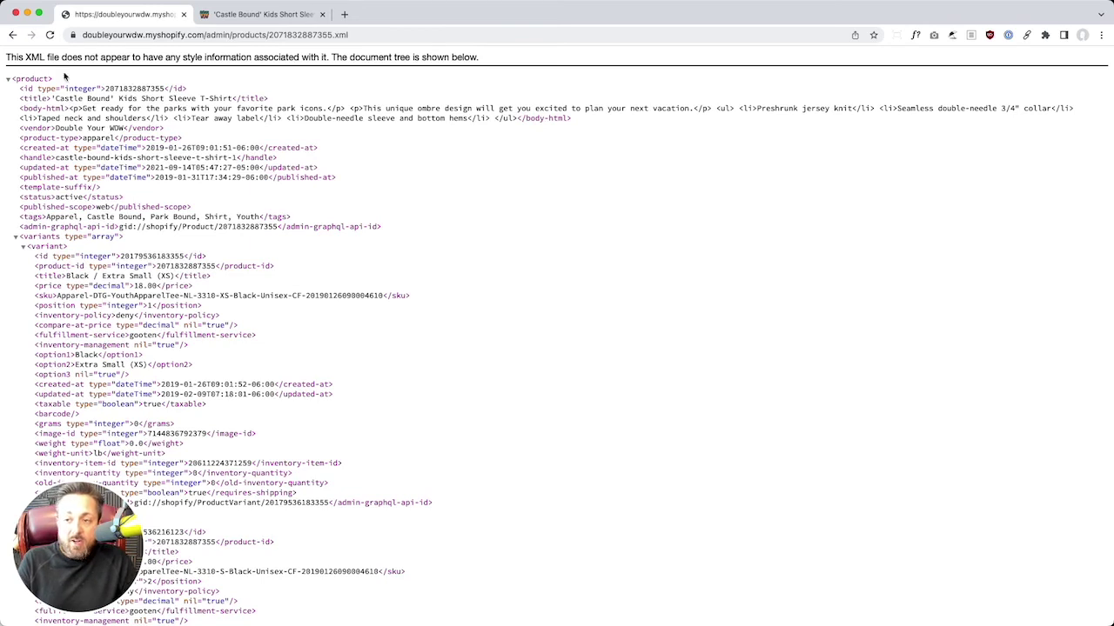
{"action": "double_click", "coordinate": [142, 89]}
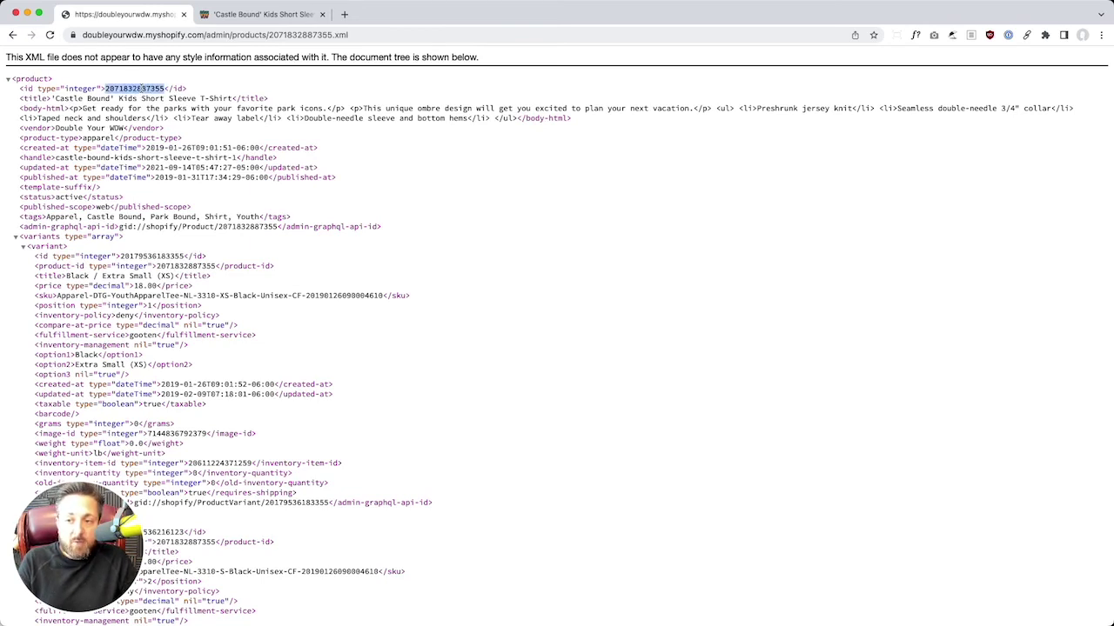
{"action": "left_click", "coordinate": [141, 88]}
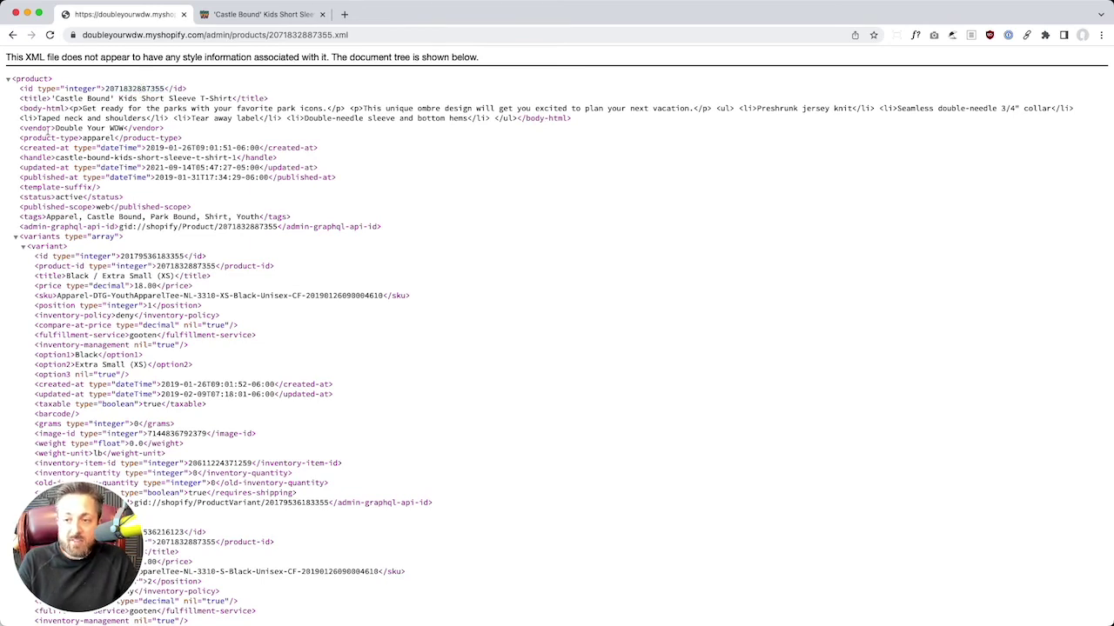
{"action": "double_click", "coordinate": [39, 158]}
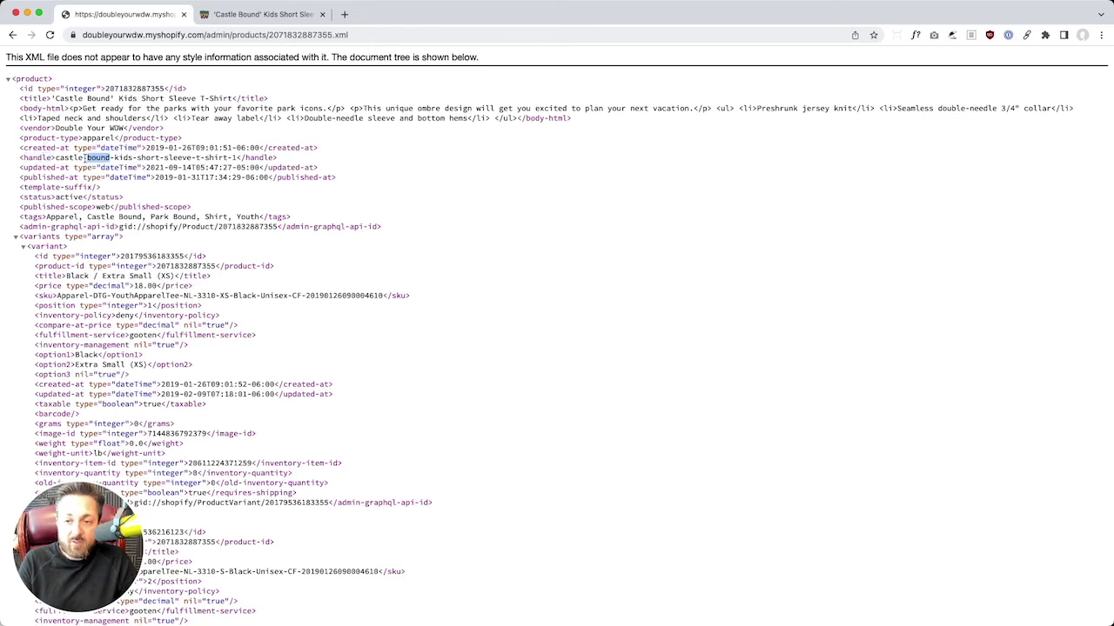
{"action": "triple_click", "coordinate": [85, 157]}
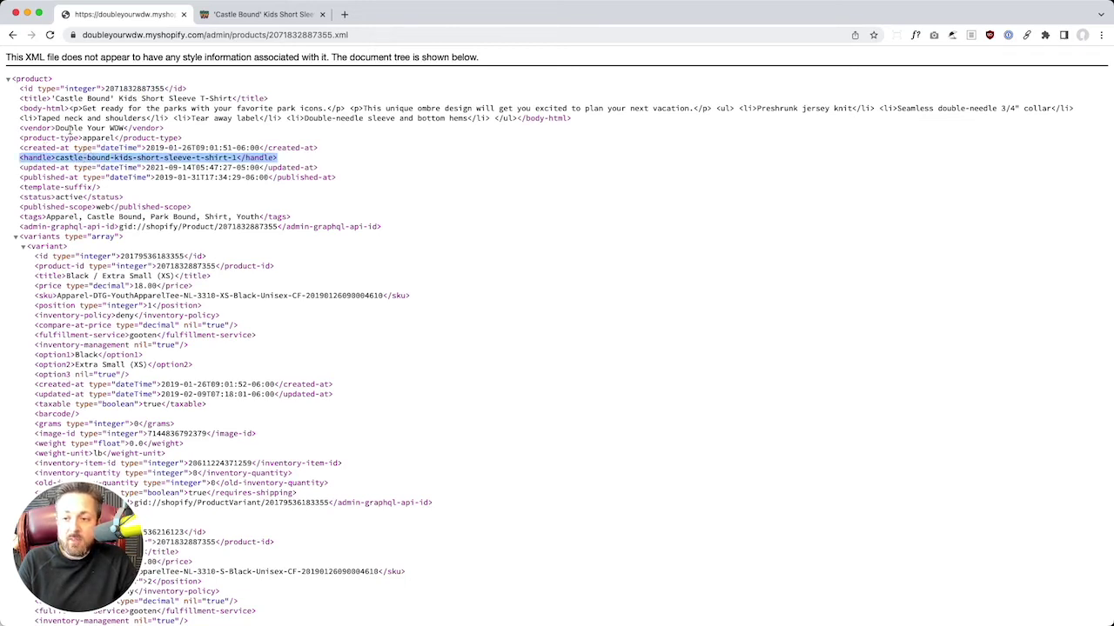
{"action": "scroll", "coordinate": [69, 128], "scroll_direction": "down", "scroll_amount": 3}
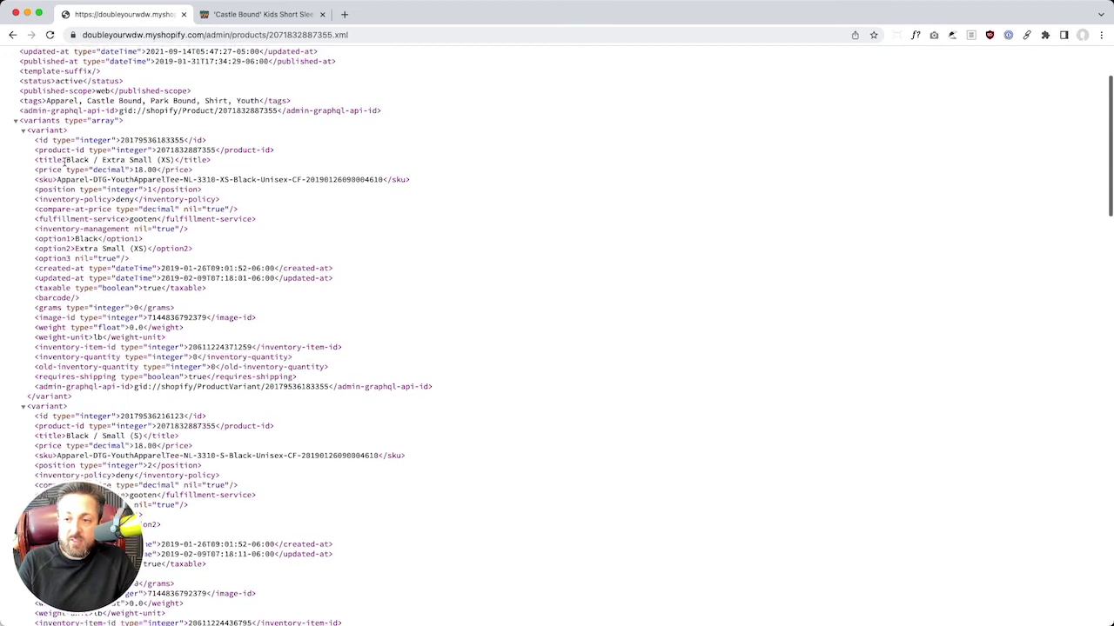
{"action": "scroll", "coordinate": [65, 160], "scroll_direction": "down", "scroll_amount": 1}
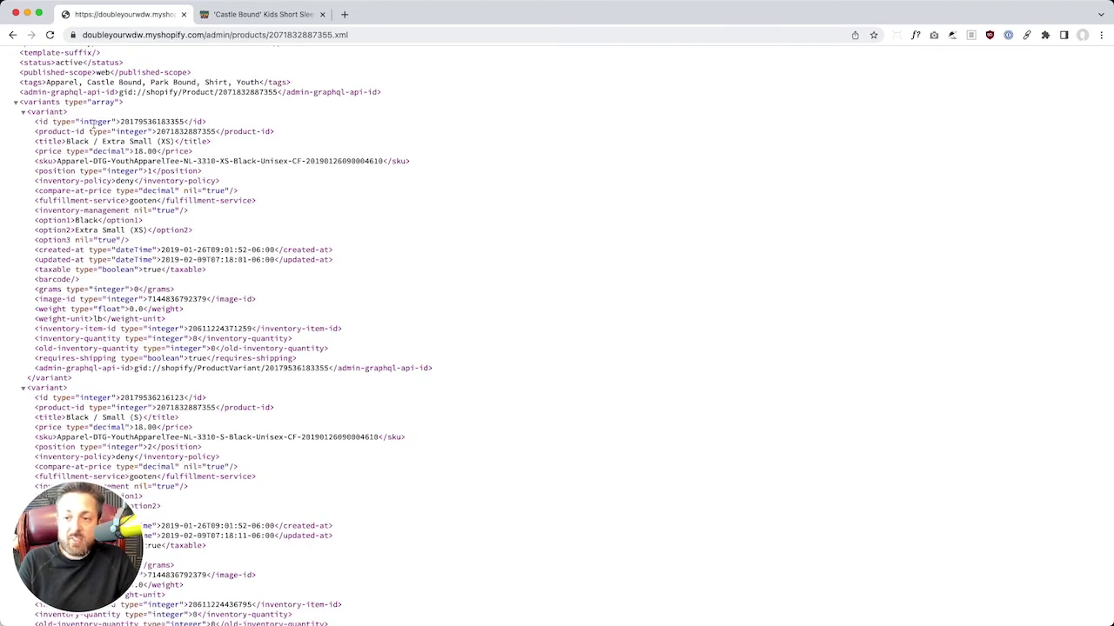
{"action": "double_click", "coordinate": [150, 123]}
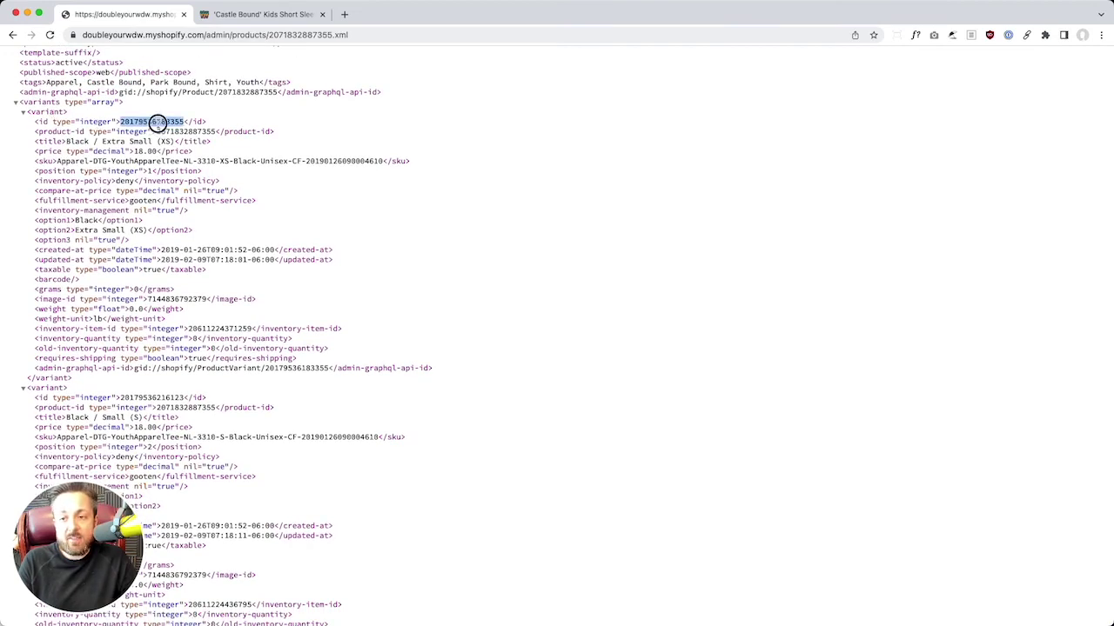
{"action": "triple_click", "coordinate": [149, 122]}
{"action": "left_click_drag", "start_coordinate": [132, 145], "coordinate": [124, 146]}
{"action": "left_click", "coordinate": [130, 141]}
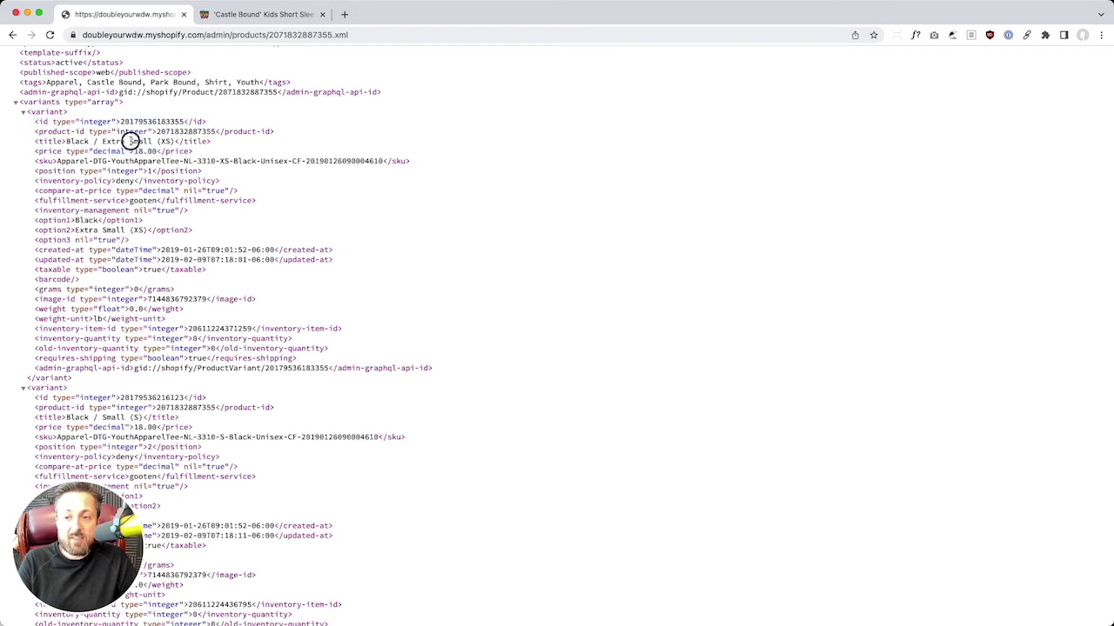
{"action": "triple_click", "coordinate": [130, 141]}
{"action": "triple_click", "coordinate": [139, 161]}
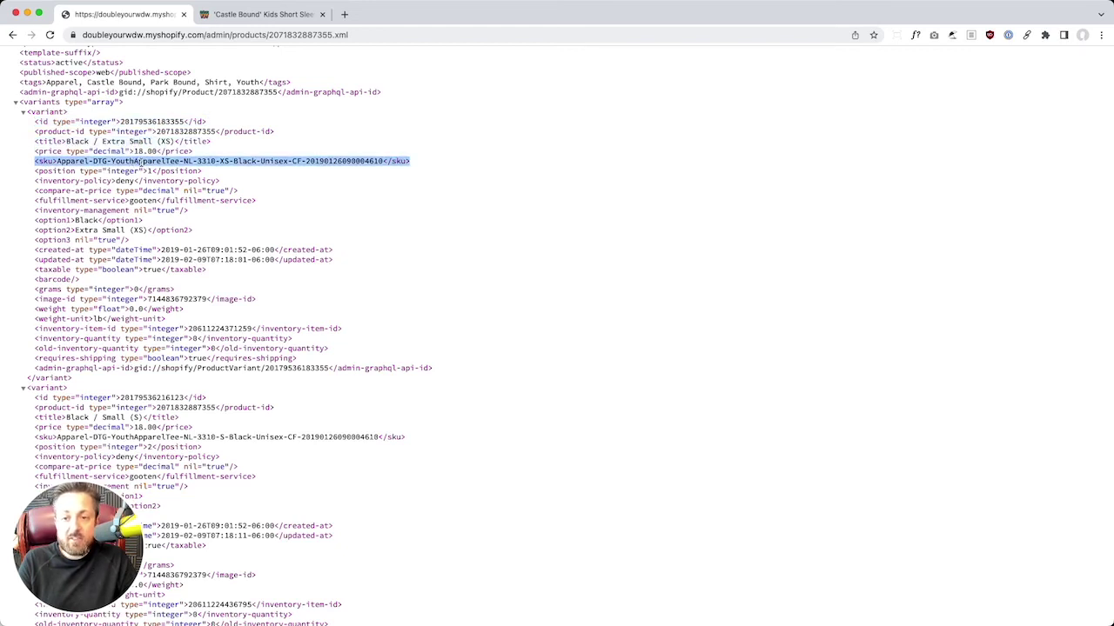
{"action": "left_click", "coordinate": [174, 198]}
{"action": "scroll", "coordinate": [174, 198], "scroll_direction": "up", "scroll_amount": 2}
{"action": "scroll", "coordinate": [174, 198], "scroll_direction": "up", "scroll_amount": 2}
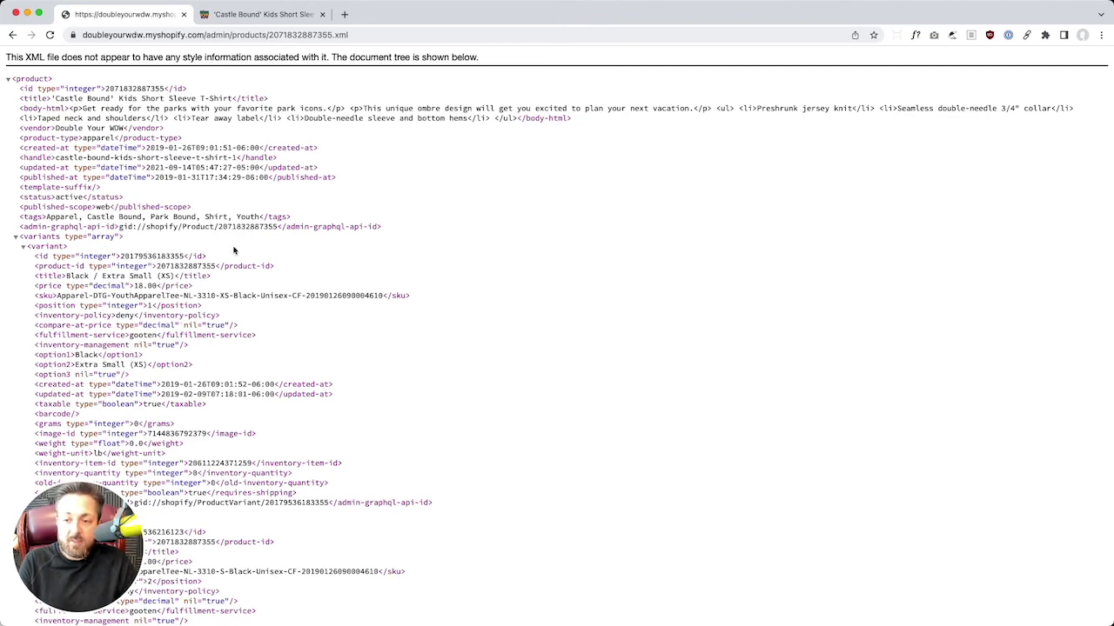
{"action": "scroll", "coordinate": [385, 267], "scroll_direction": "down", "scroll_amount": 10}
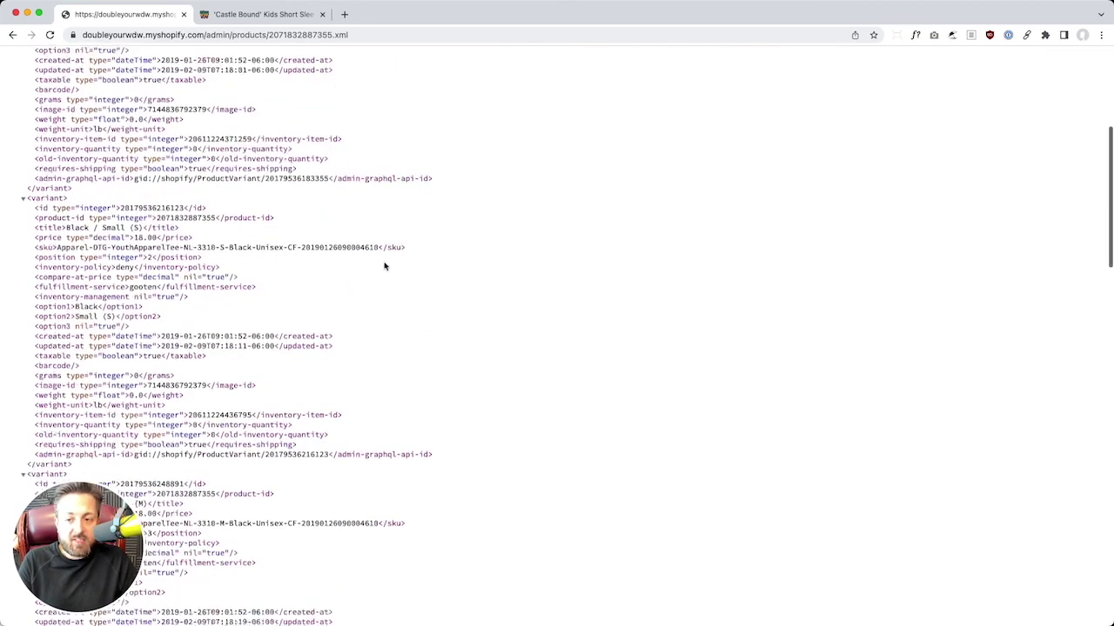